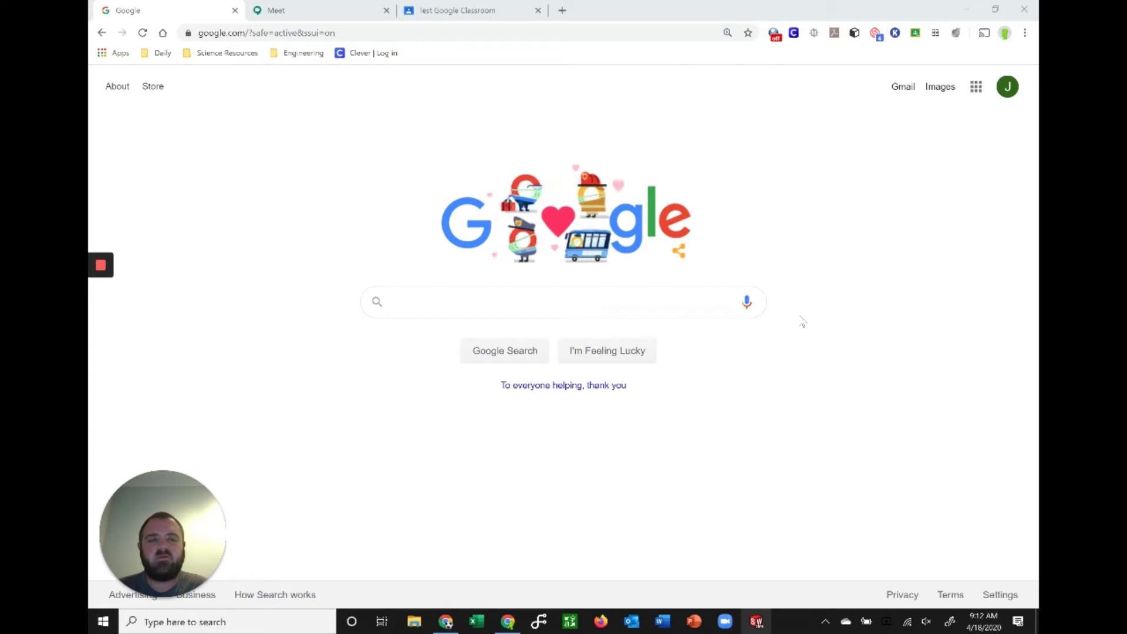
Step: Open Google Calendar and start a new event titled "Test Meet" on the P1 - Intro to Engineering calendar
left_click(976, 87)
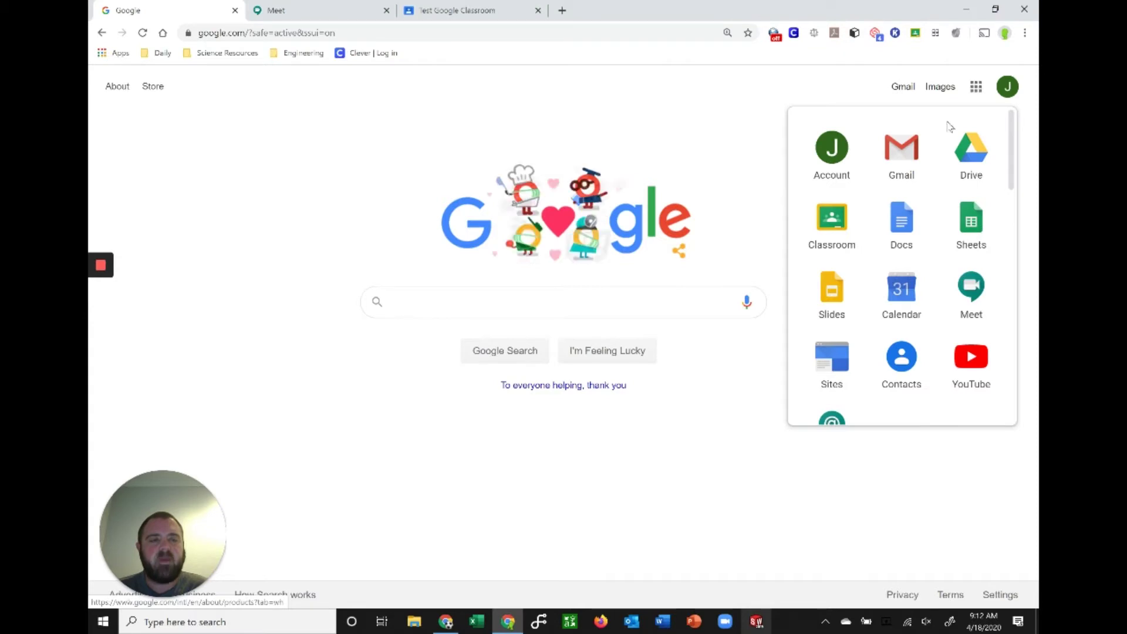
left_click(904, 293)
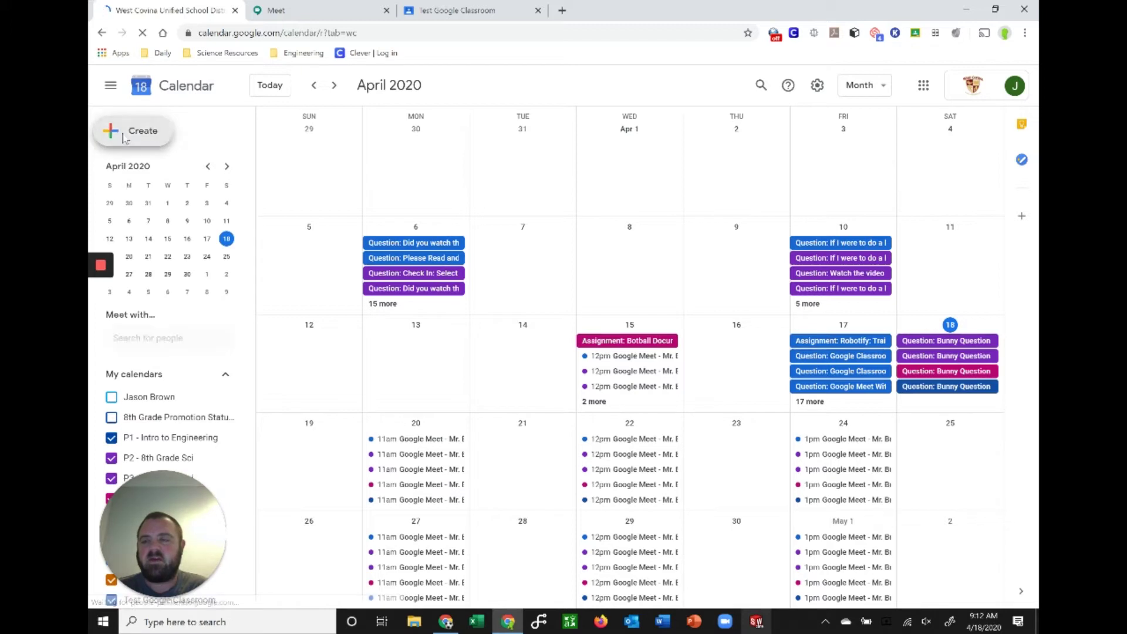
left_click(123, 137)
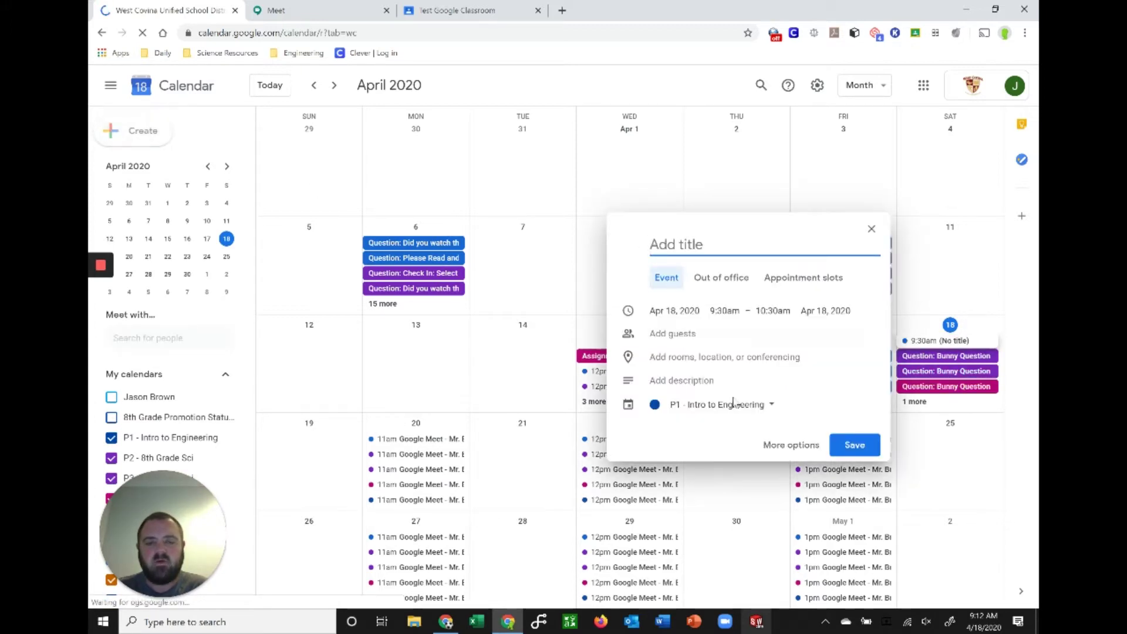
left_click(747, 411)
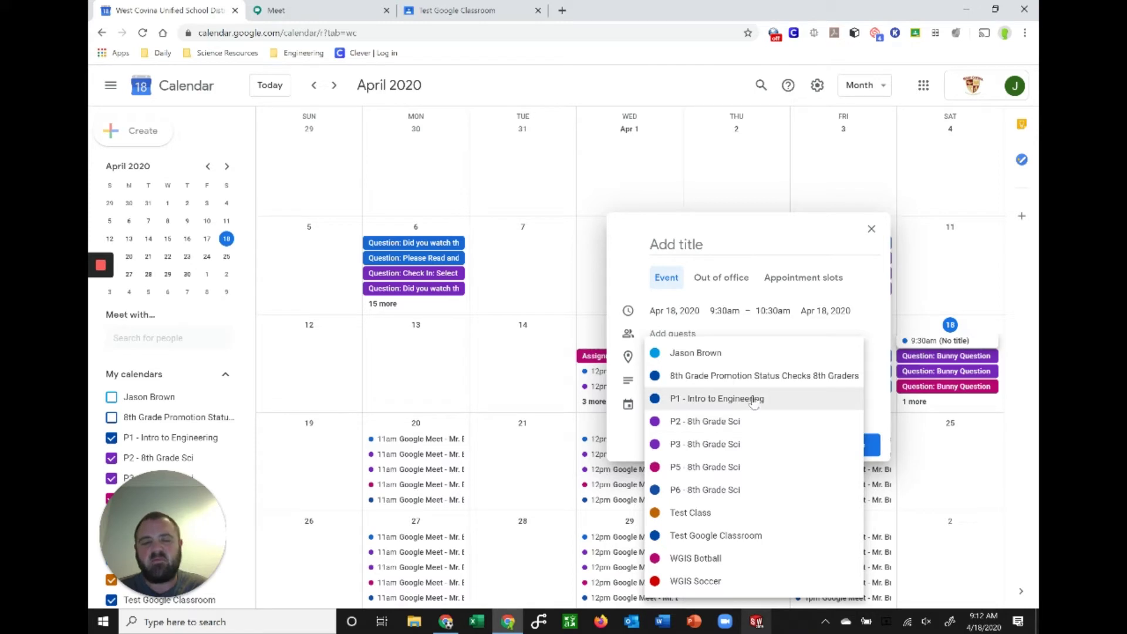
left_click(754, 399)
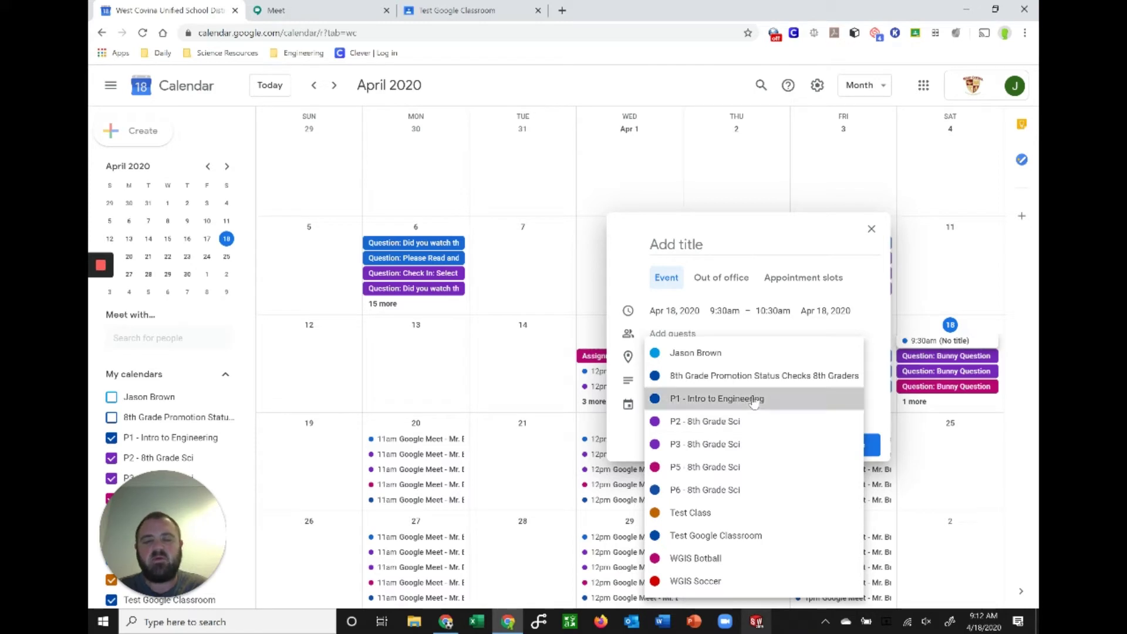
left_click(735, 243)
type("Test")
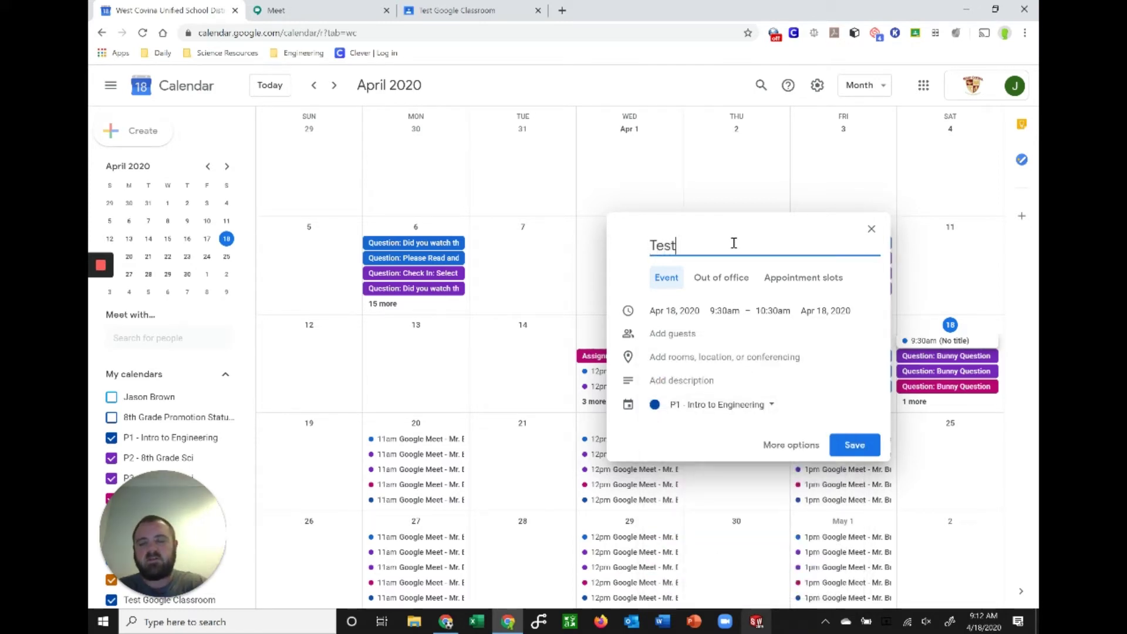
type(" Meet")
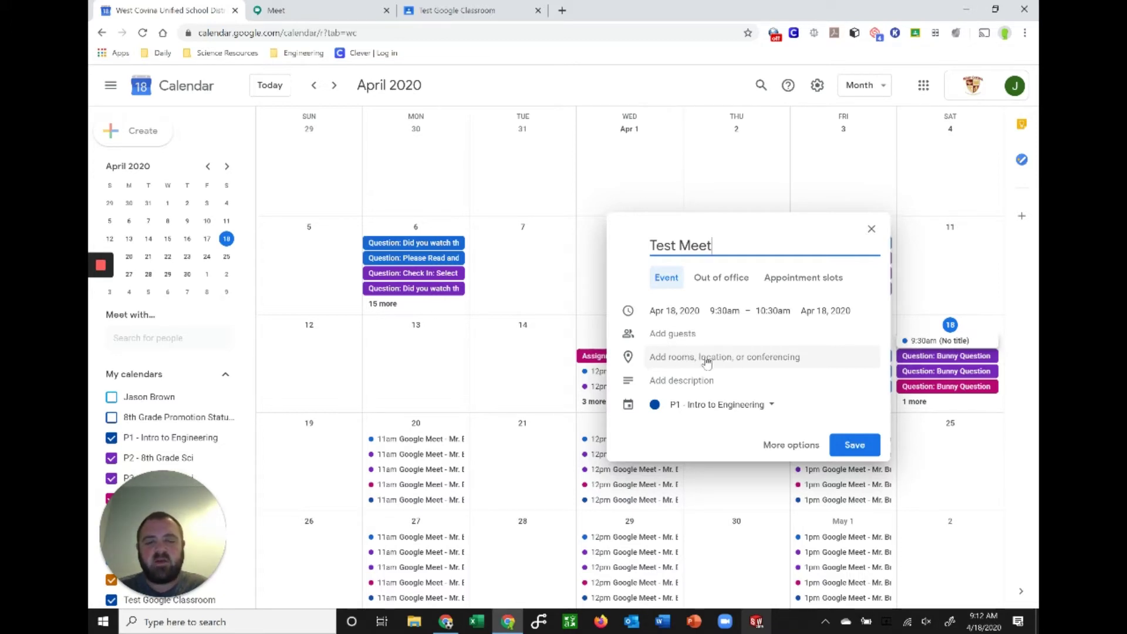
Step: Add Hangouts Meet conferencing to the Test Meet event, select its meeting link, and discard the unsaved event
left_click(709, 362)
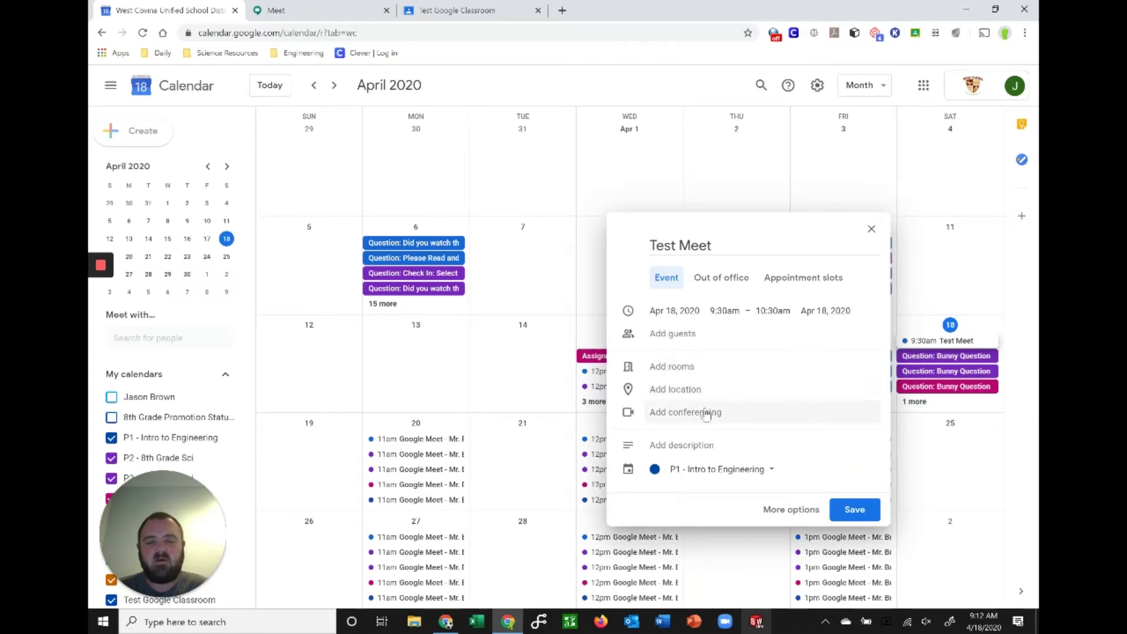
left_click(706, 413)
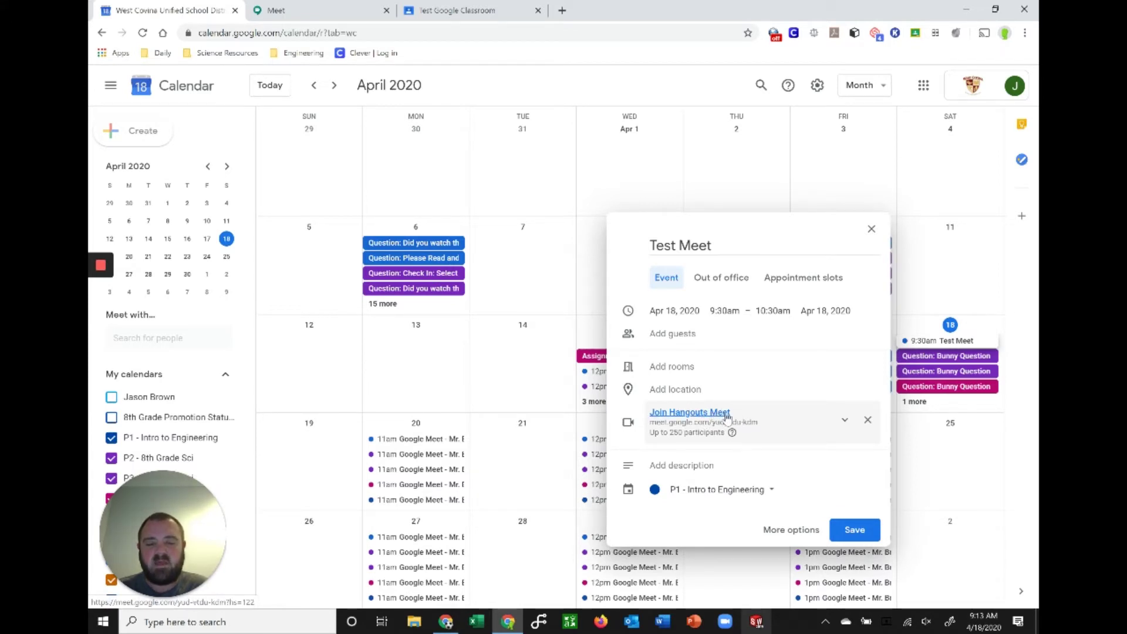
left_click_drag(771, 428, 653, 428)
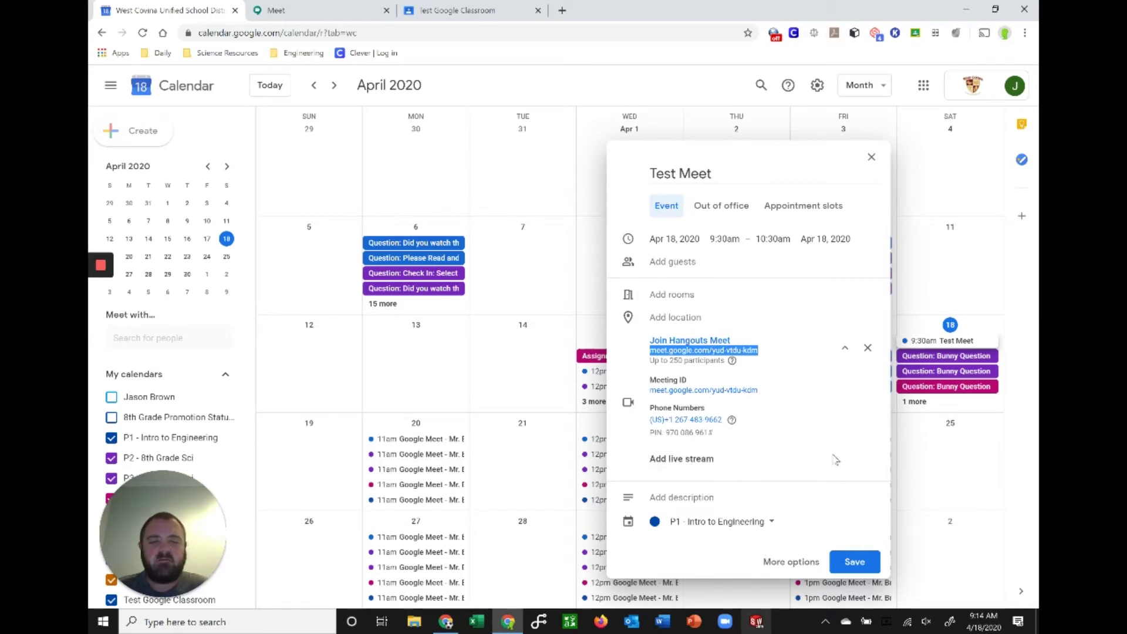
left_click(870, 158)
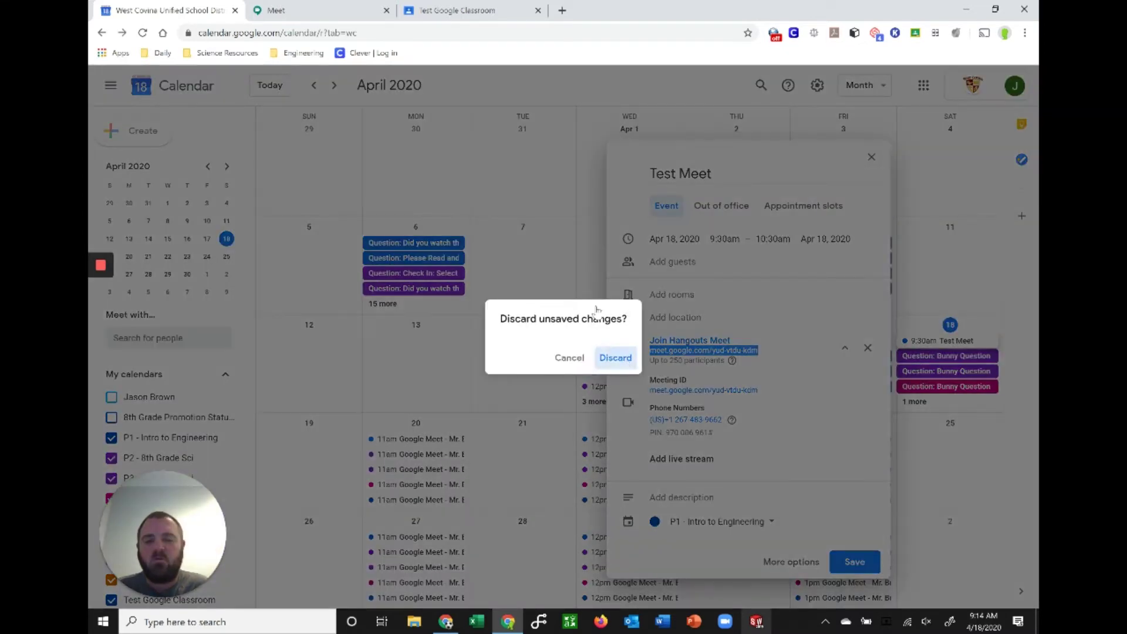
left_click(615, 357)
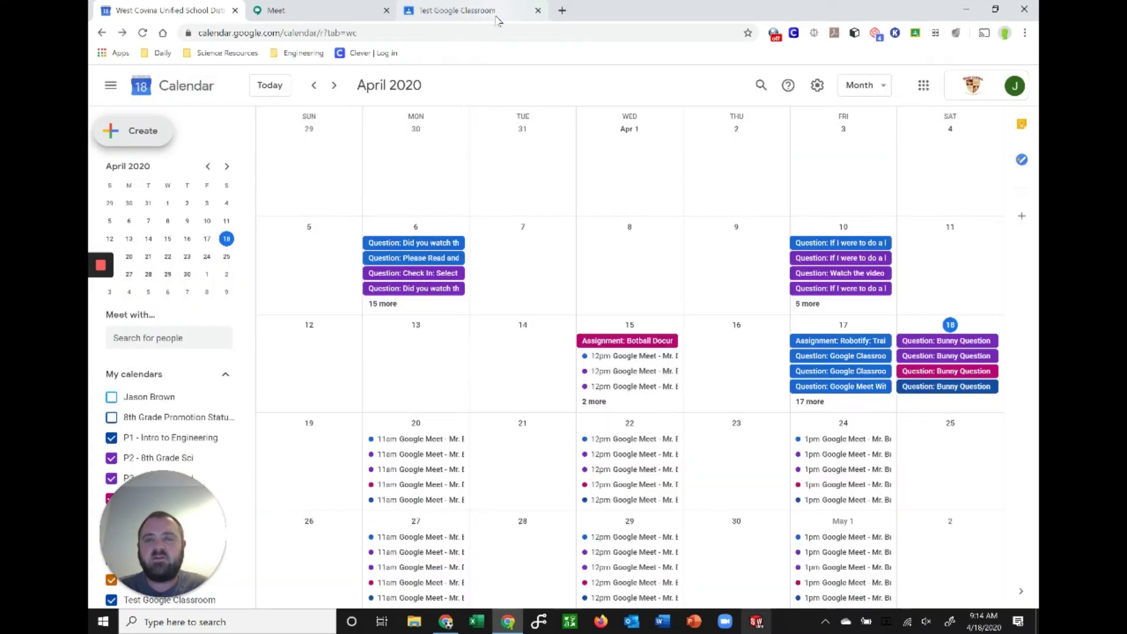
Step: Switch to Test Google Classroom, generate a Meet link in the class settings, and save the settings
left_click(503, 13)
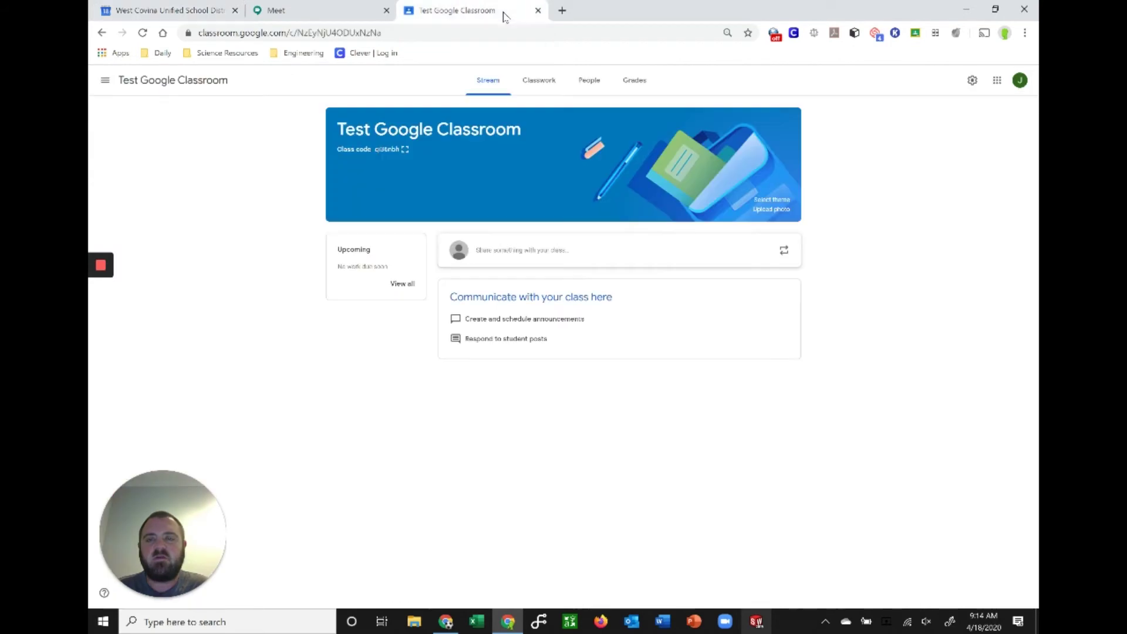
left_click(973, 81)
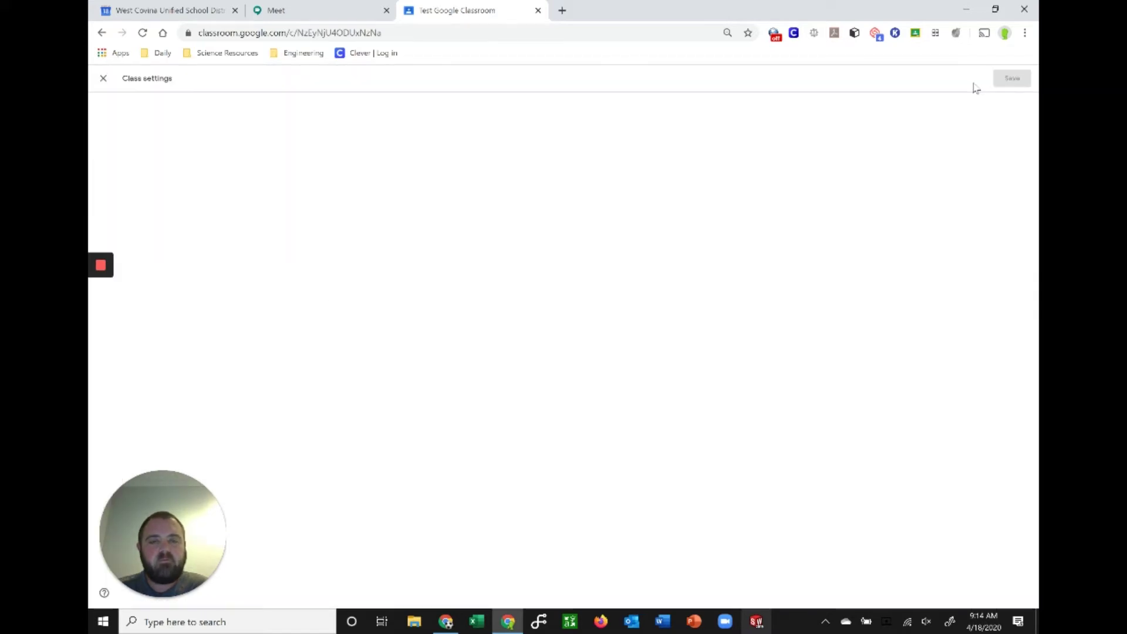
scroll(769, 366, "down", 1)
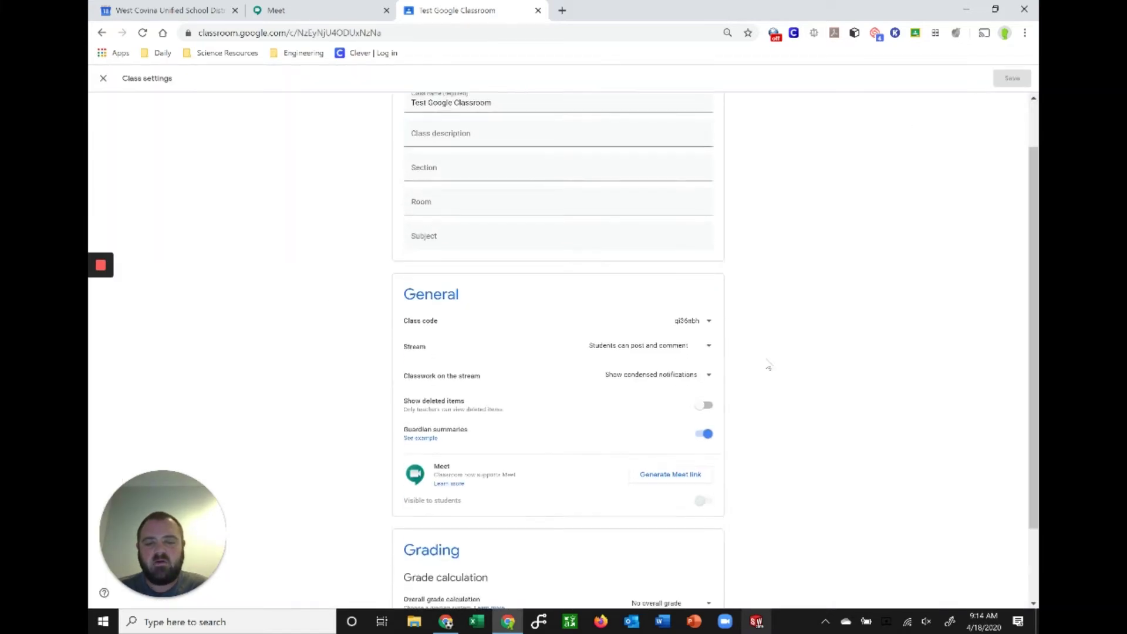
scroll(769, 366, "down", 2)
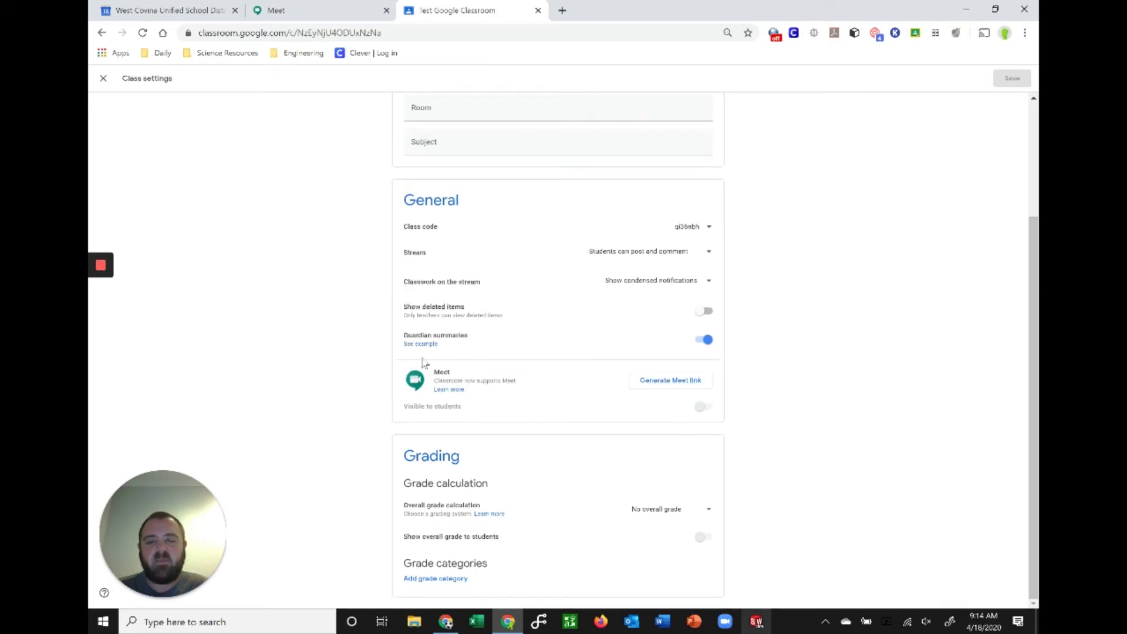
left_click(684, 388)
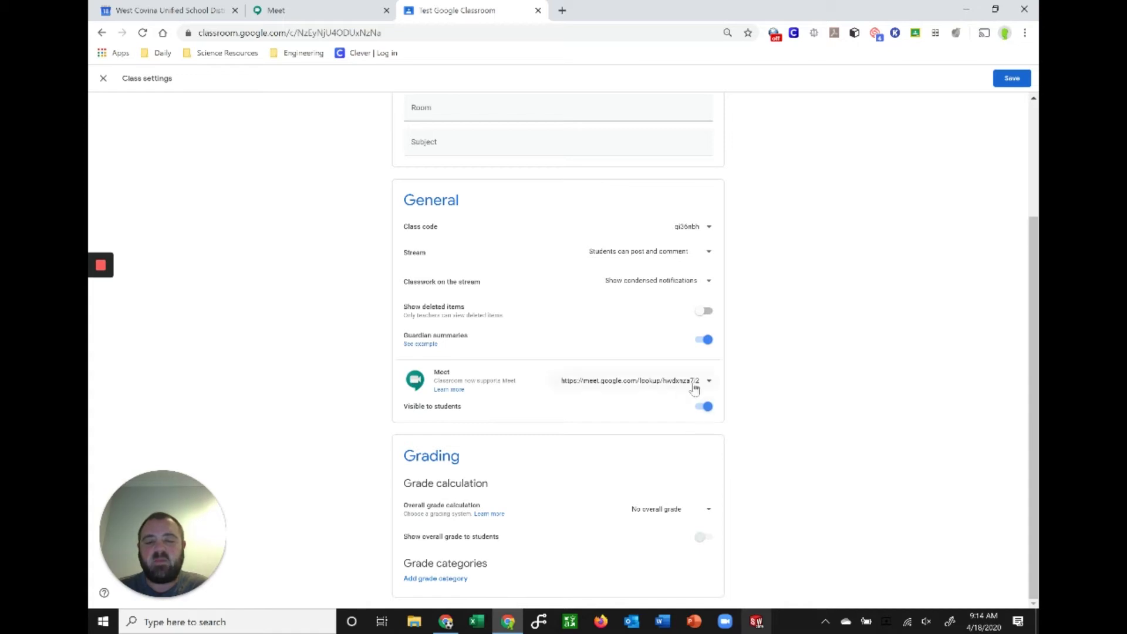
left_click(1021, 81)
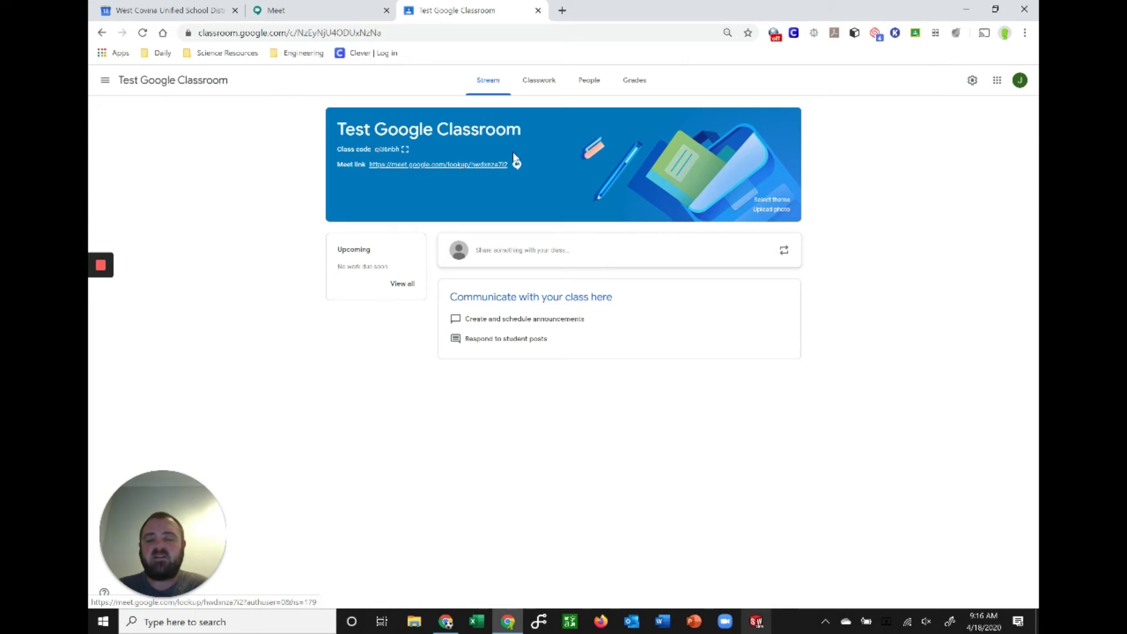
Step: Switch to Google Meet and start a meeting using the teacher's surname followed by "Test" as its nickname
left_click(351, 18)
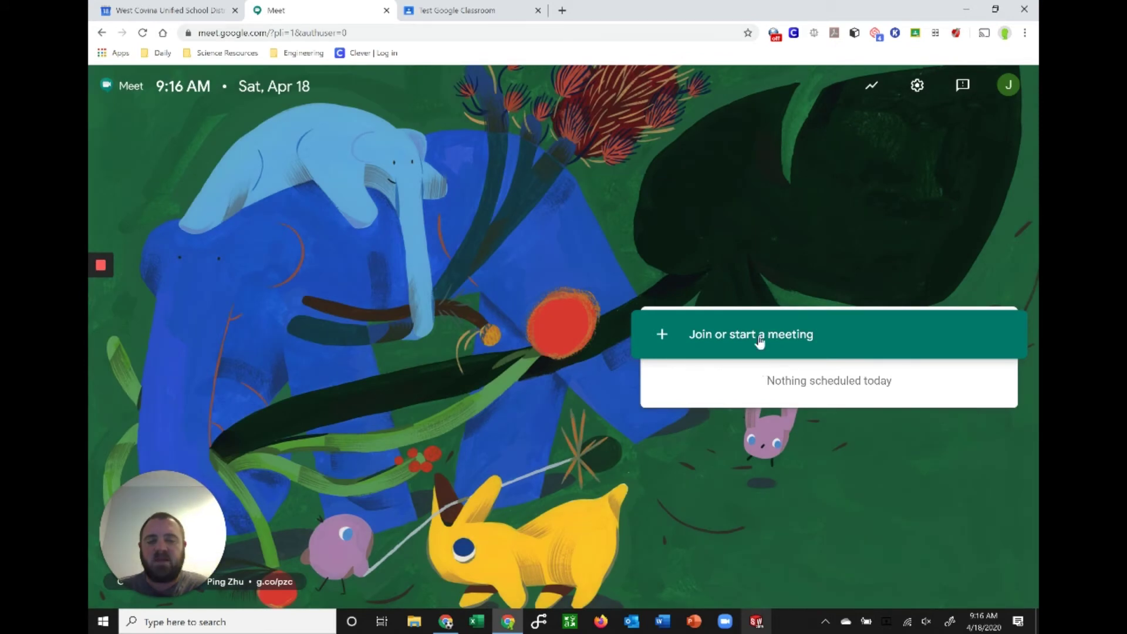
left_click(760, 340)
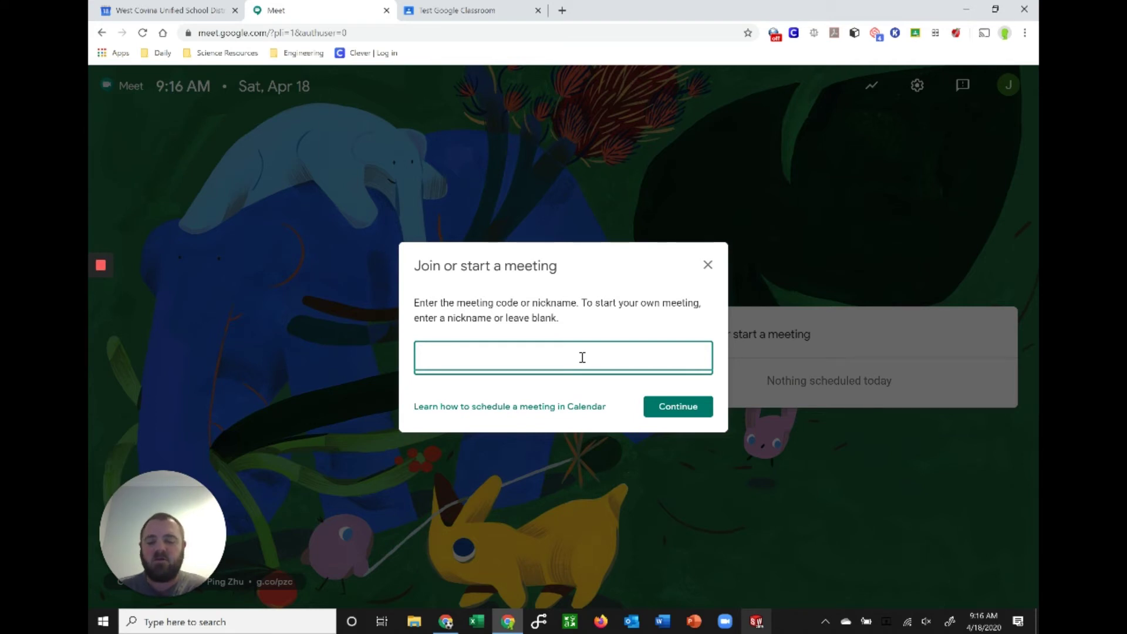
type("BrownTest")
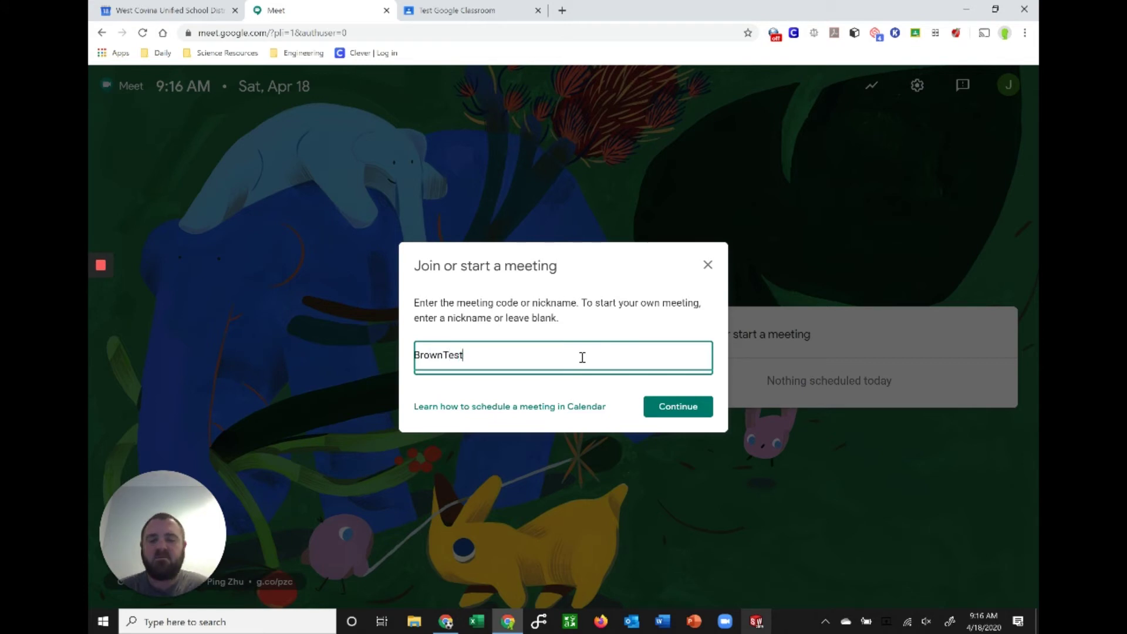
left_click(703, 408)
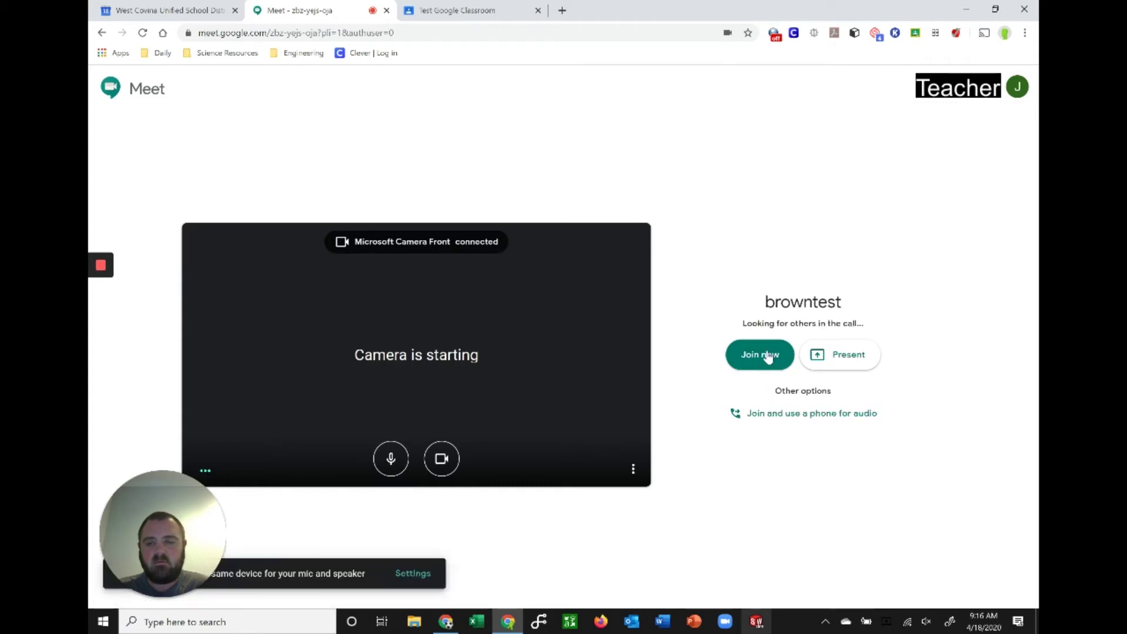
Step: Turn the microphone off, join the meeting as the teacher, and dismiss the joining information
left_click(391, 463)
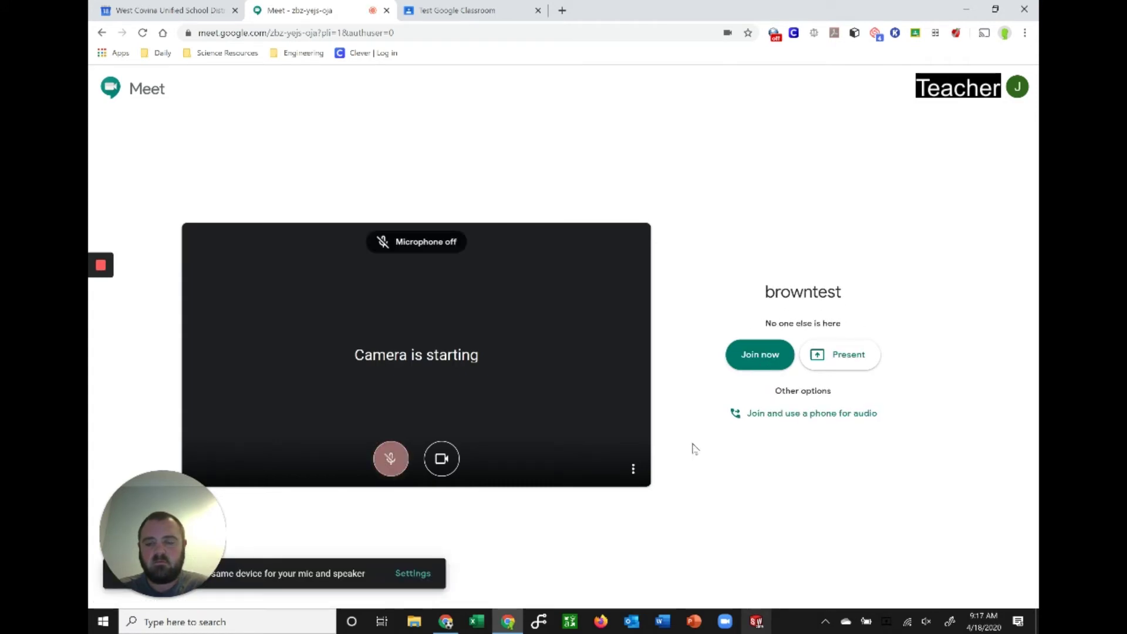
left_click(762, 360)
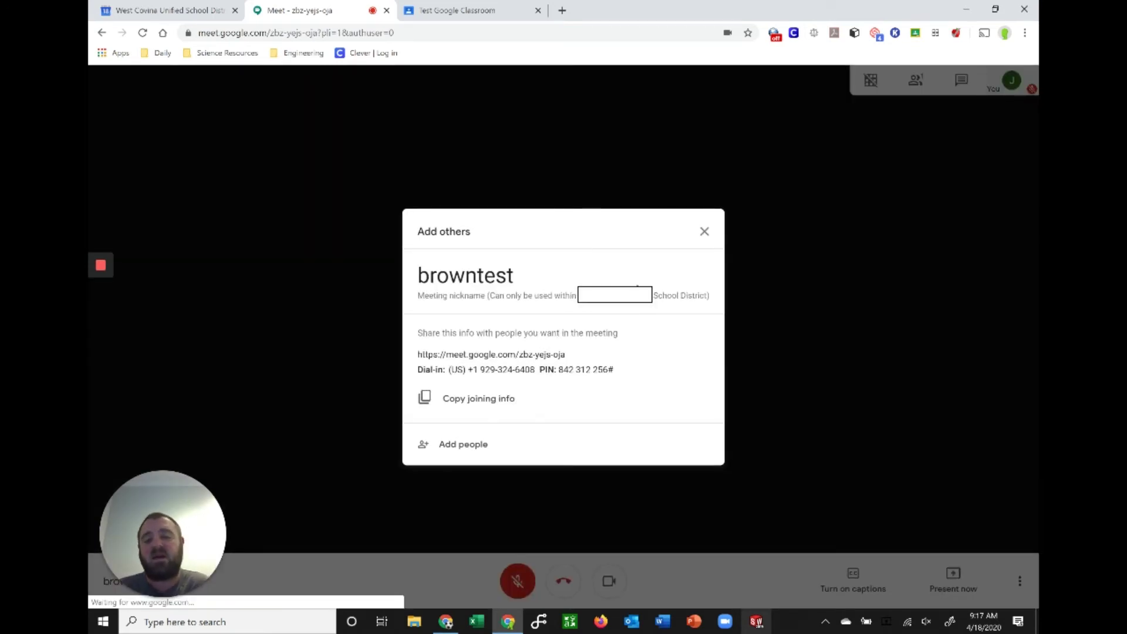
left_click(706, 233)
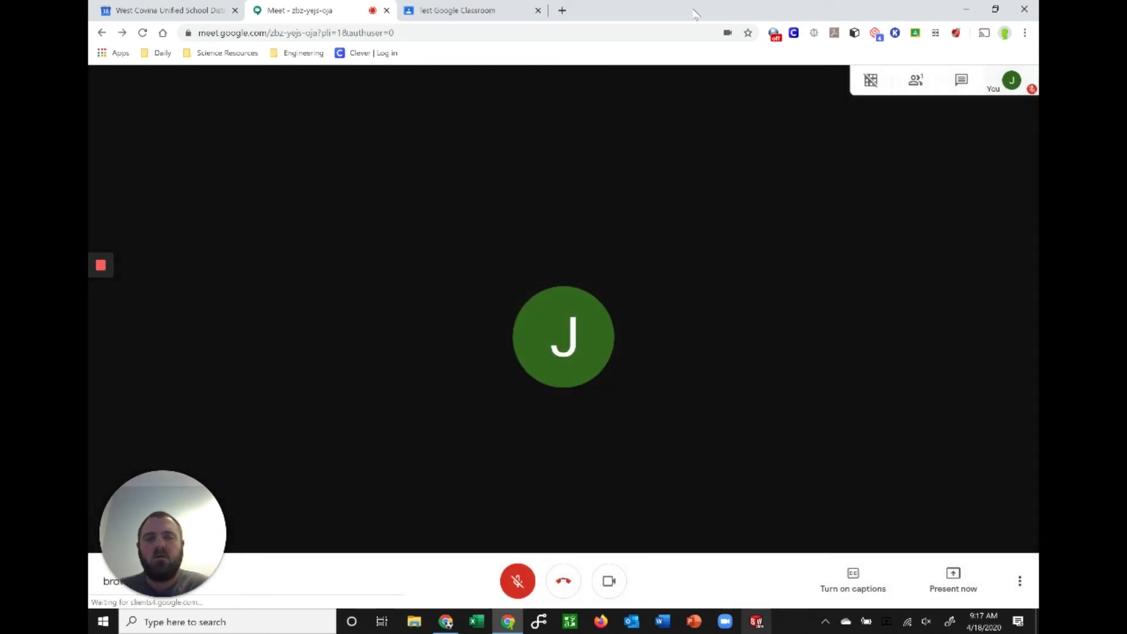
Step: Arrange the teacher's meeting window side by side with the student's incognito Google window and open Google Meet as the student
left_click_drag(696, 21, 1036, 182)
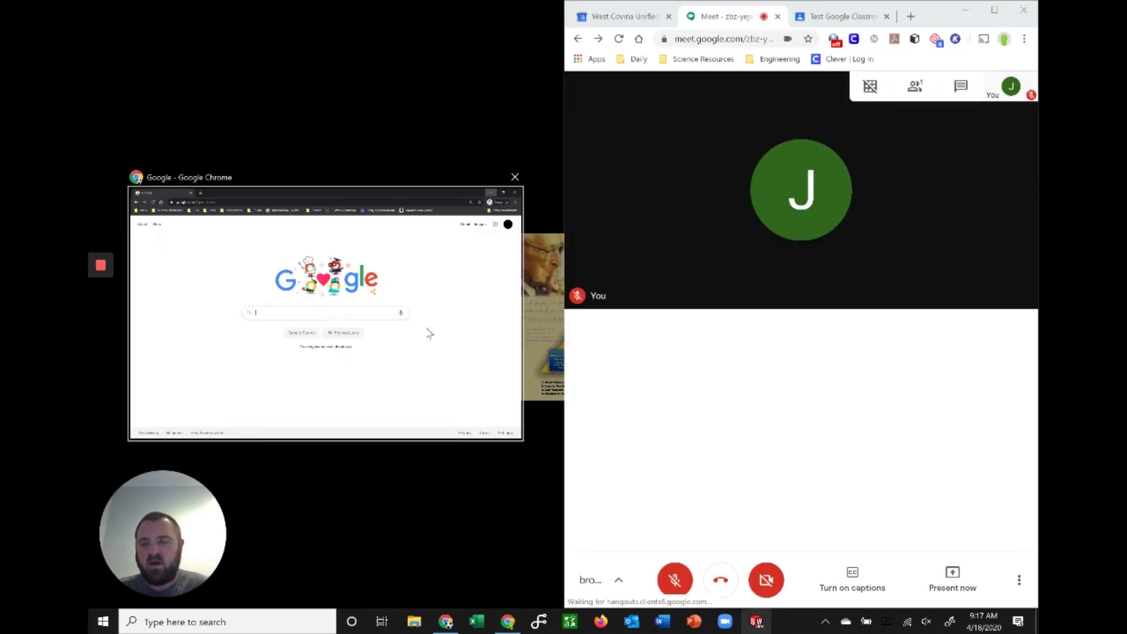
left_click(464, 292)
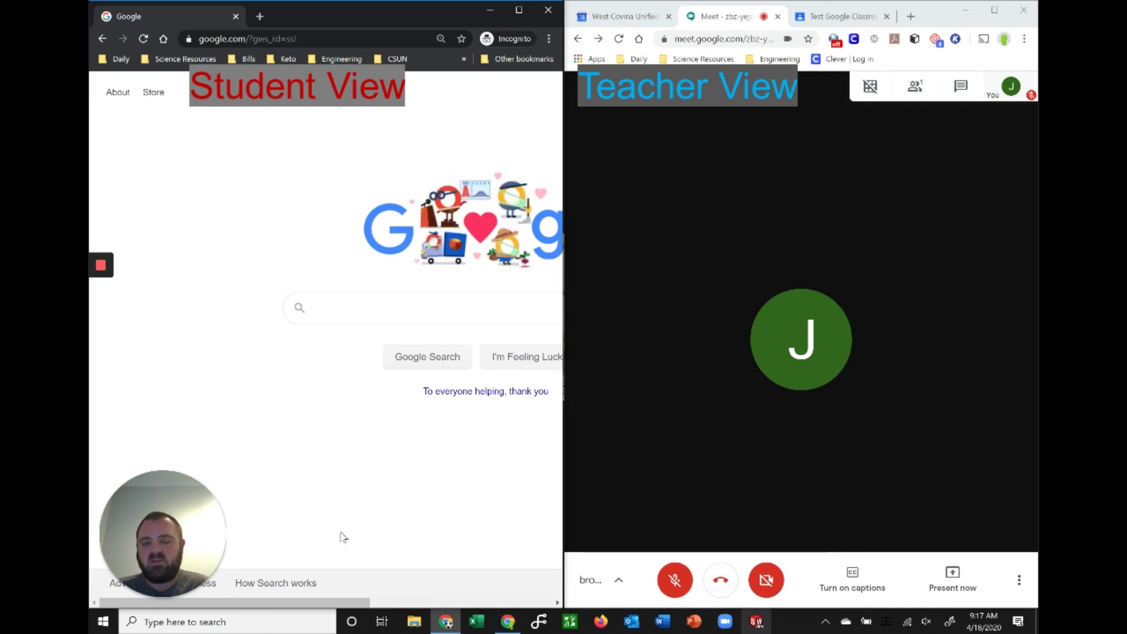
left_click(520, 603)
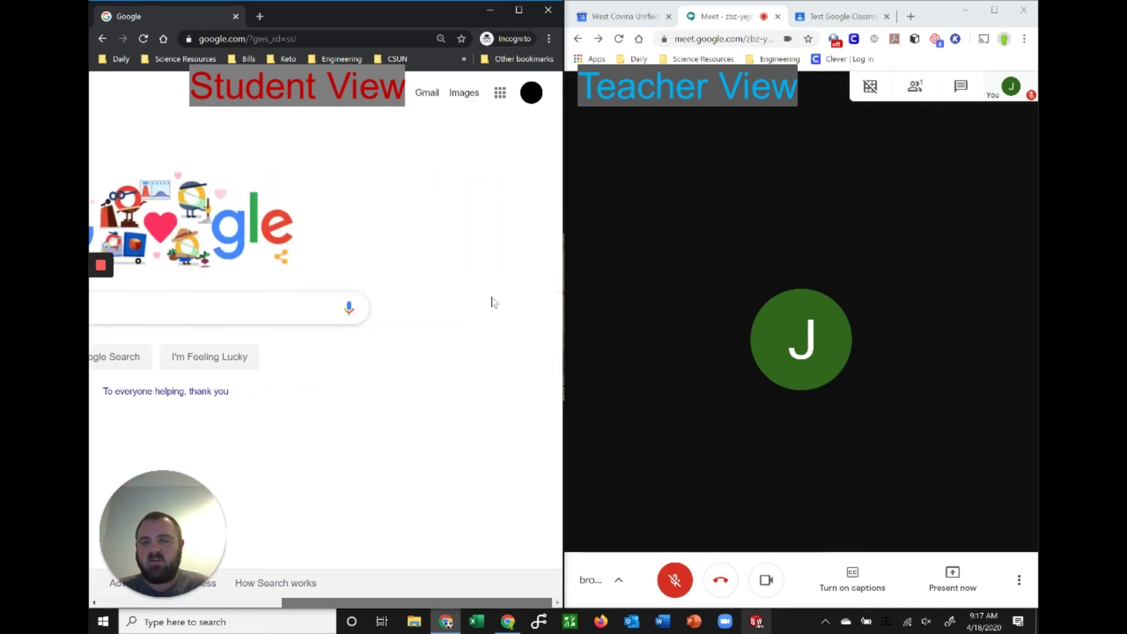
left_click(501, 94)
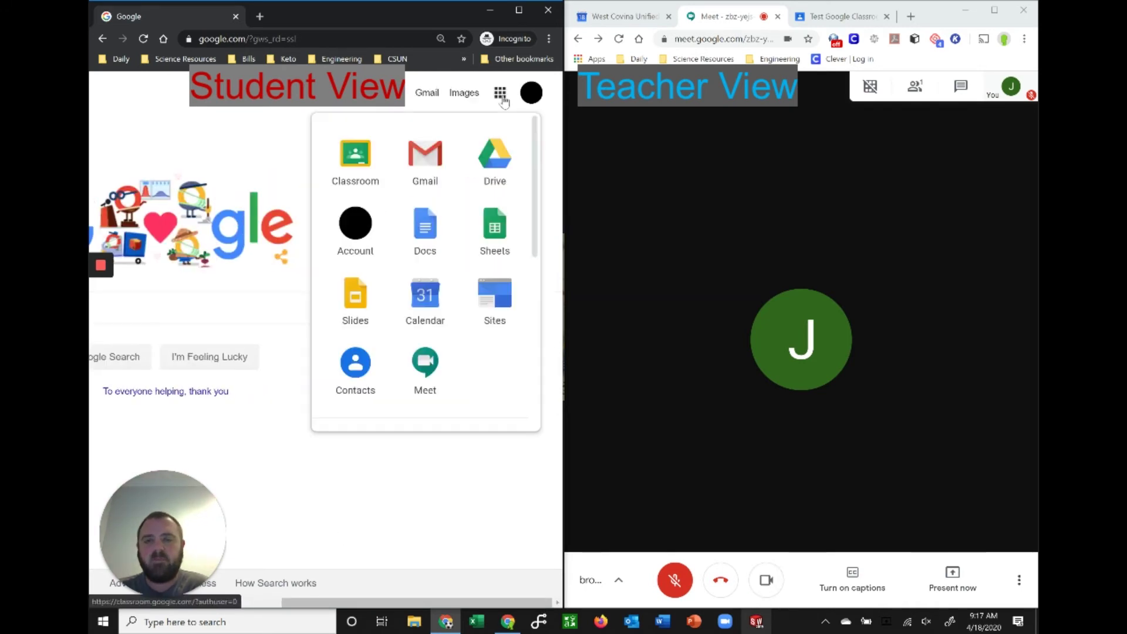
left_click(427, 365)
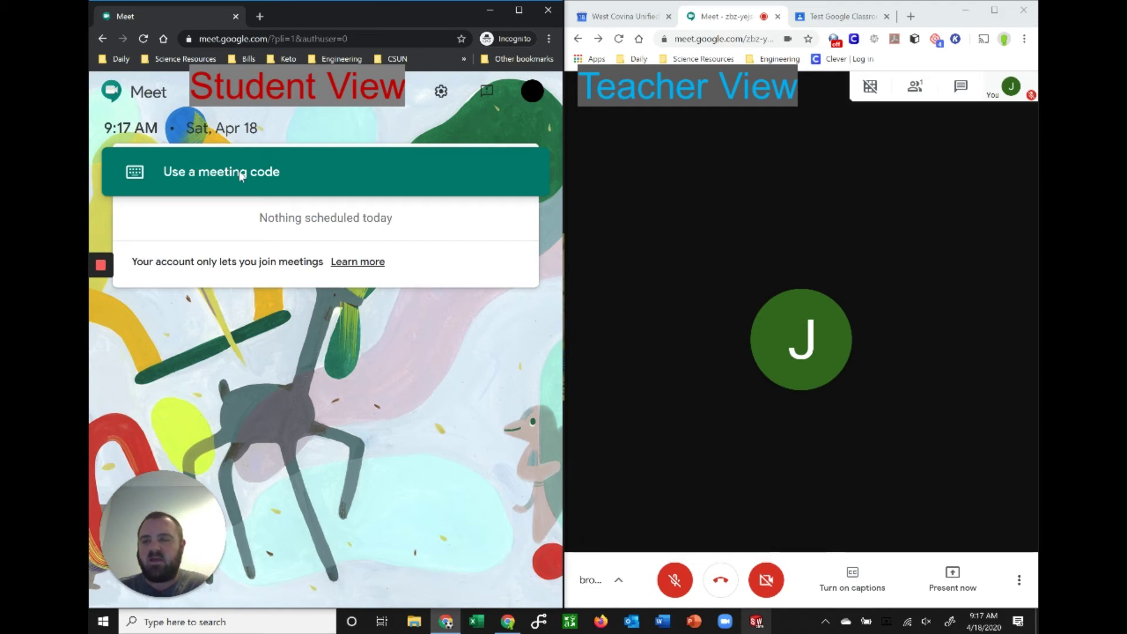
Step: Enter the teacher's meeting nickname as the student's meeting code and allow Meet to use the camera and microphone
left_click(241, 176)
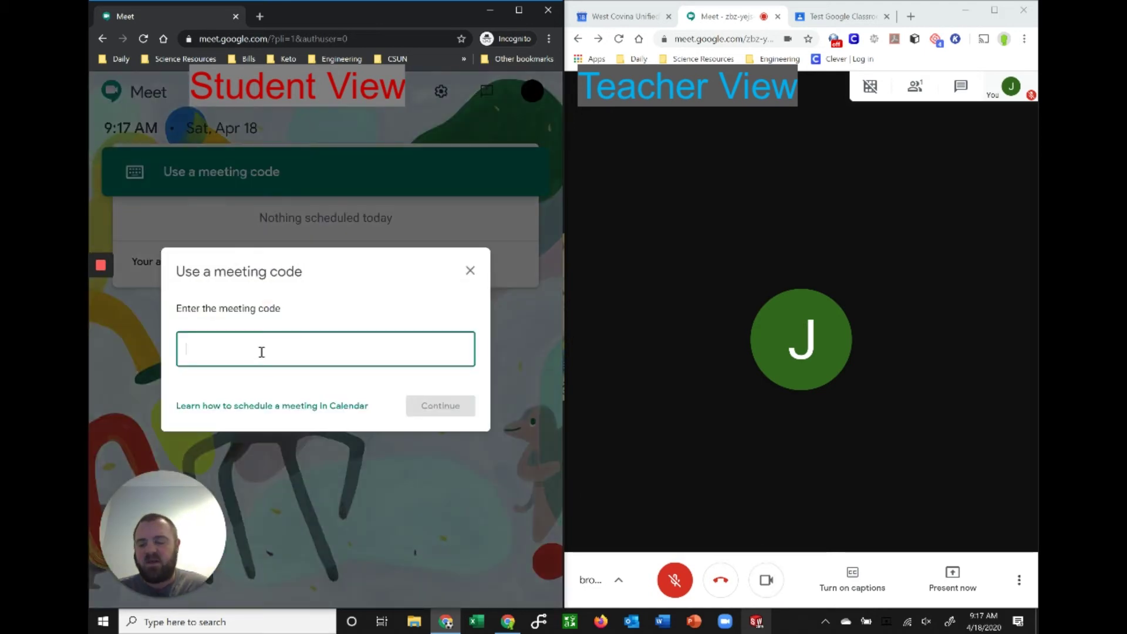
type("Brown")
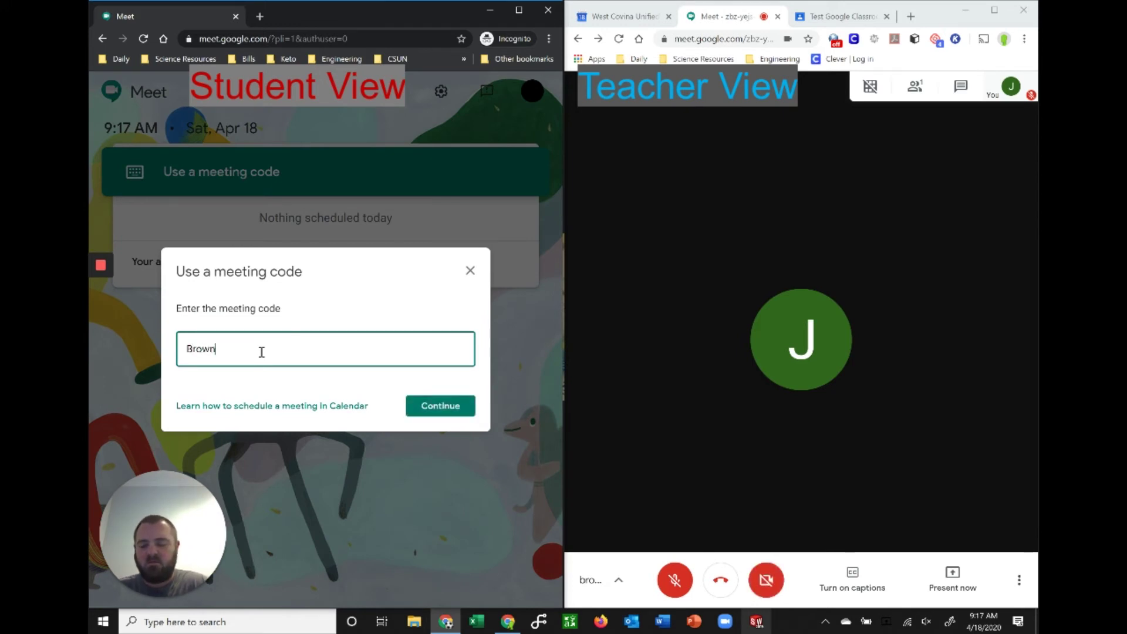
type("Test")
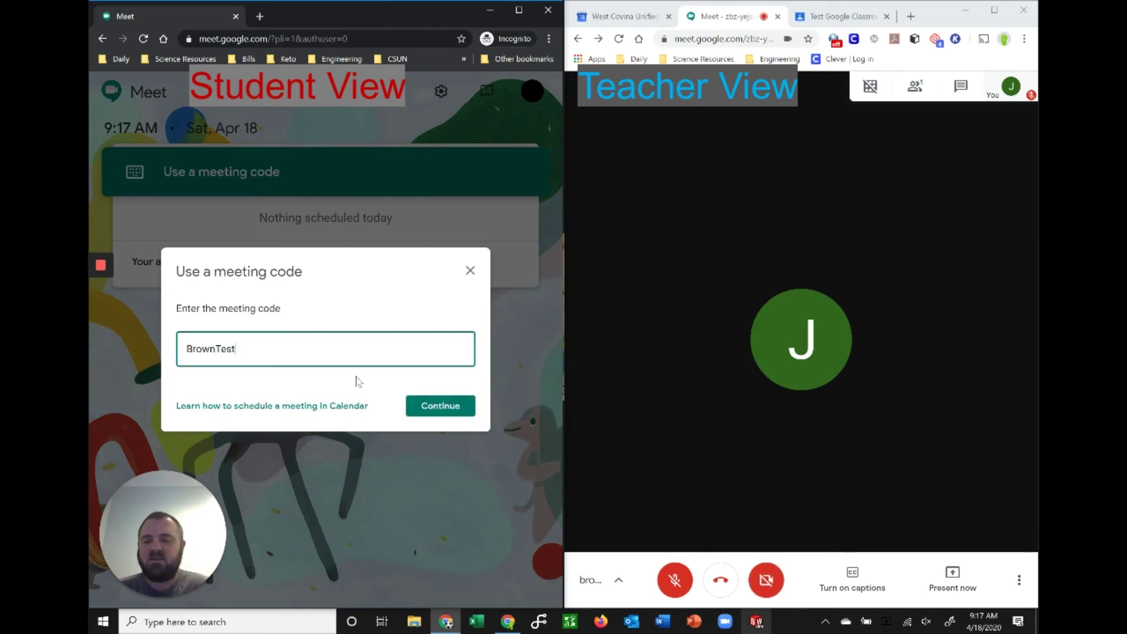
left_click(442, 406)
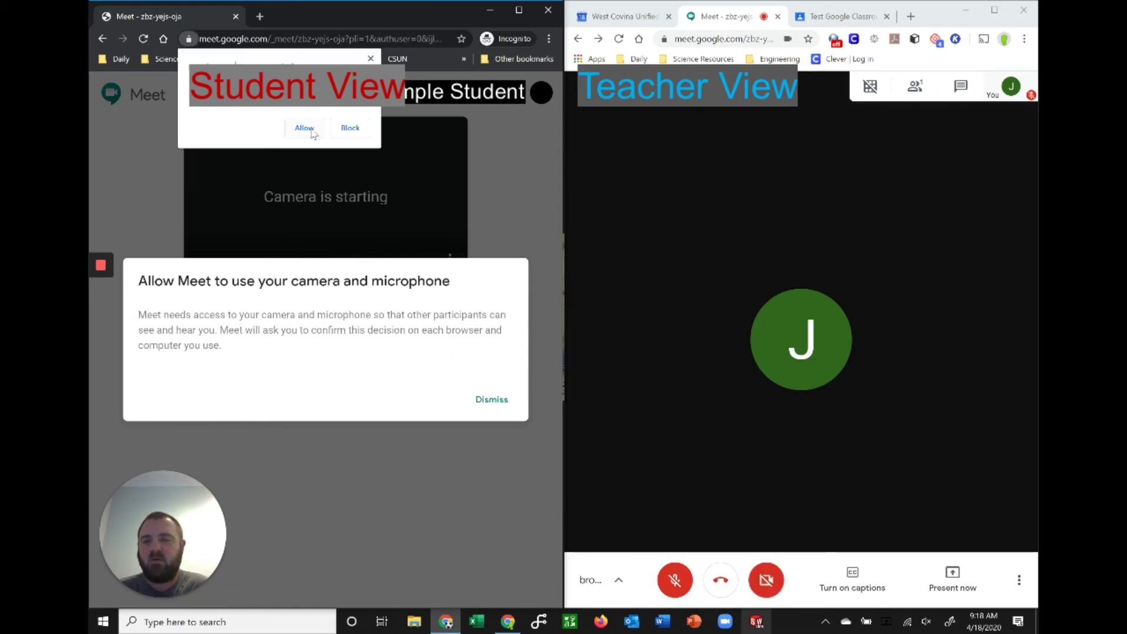
left_click(309, 128)
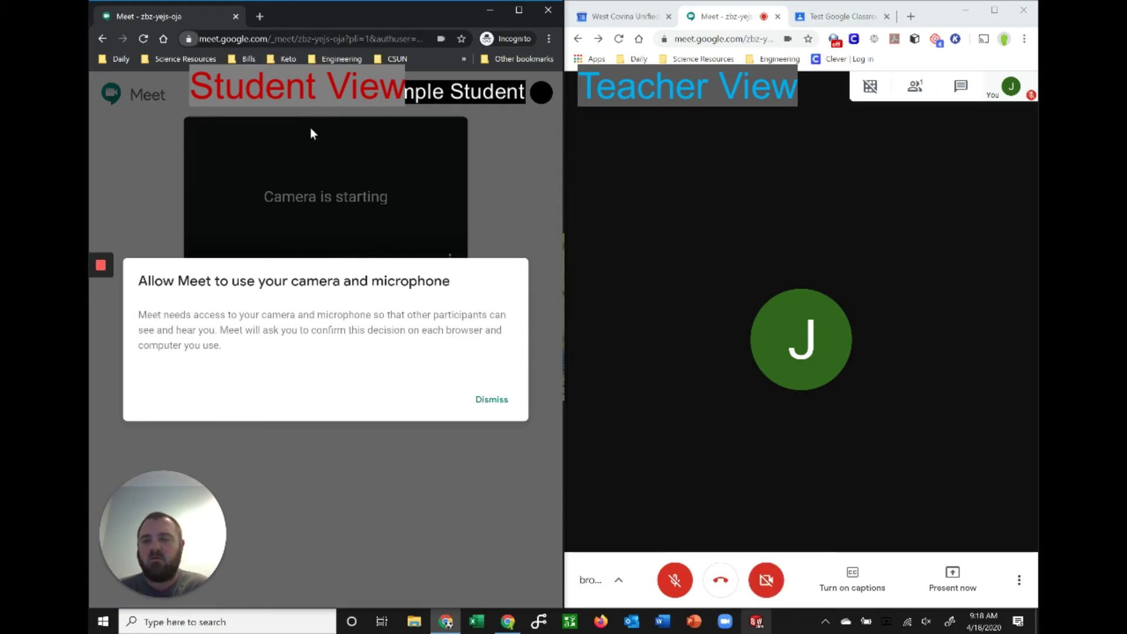
Step: Dismiss the camera and microphone notices and join the teacher's meeting as the student
left_click(502, 402)
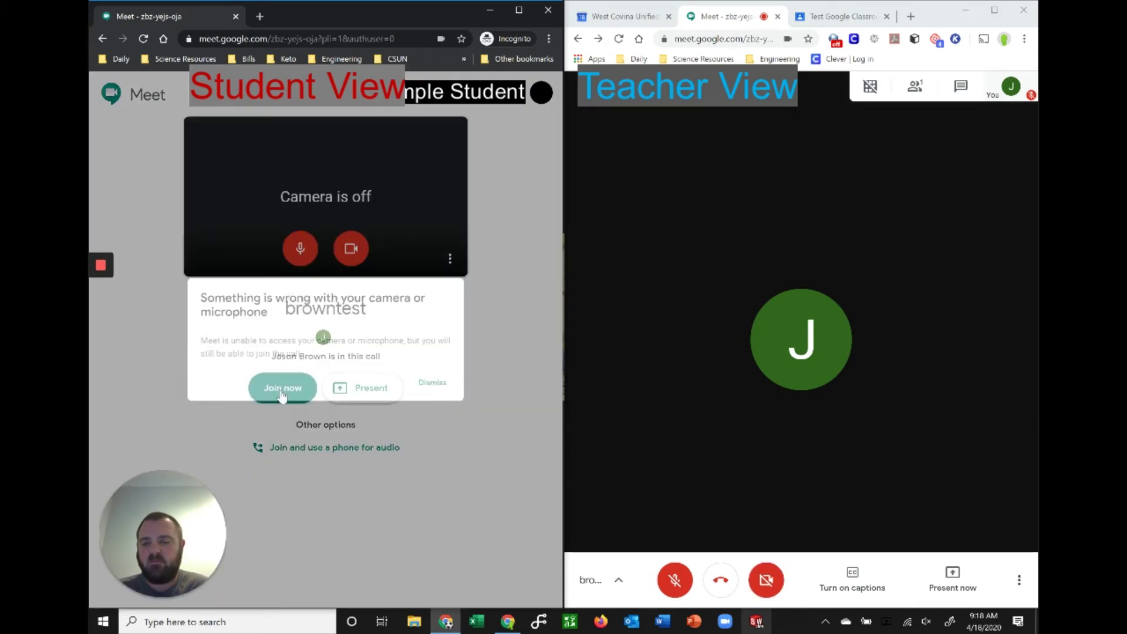
left_click(459, 392)
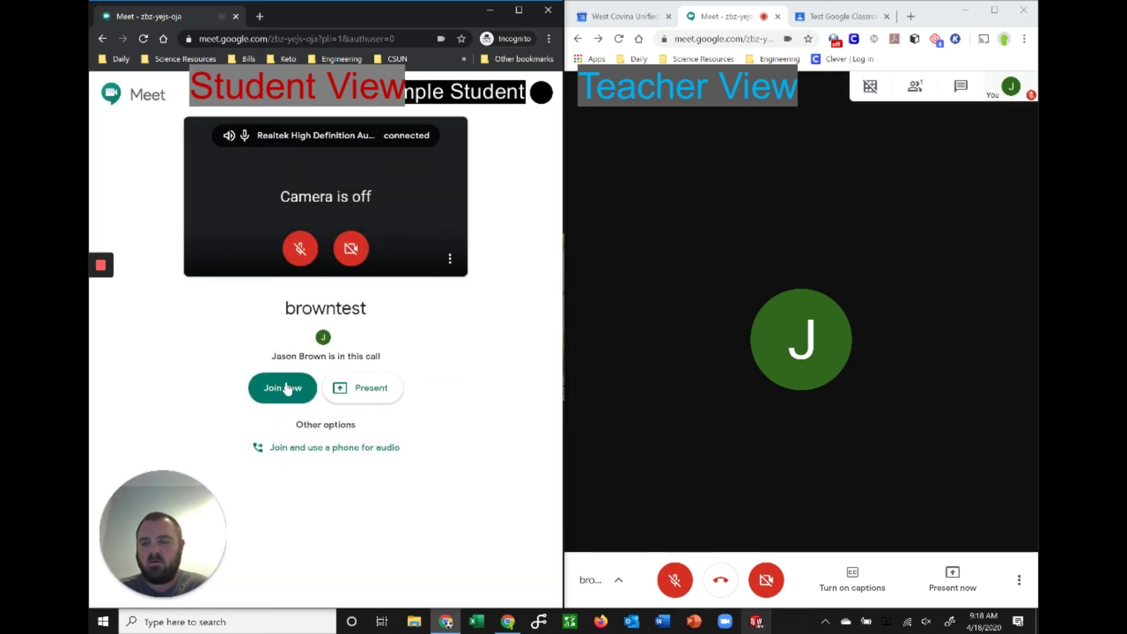
left_click(285, 388)
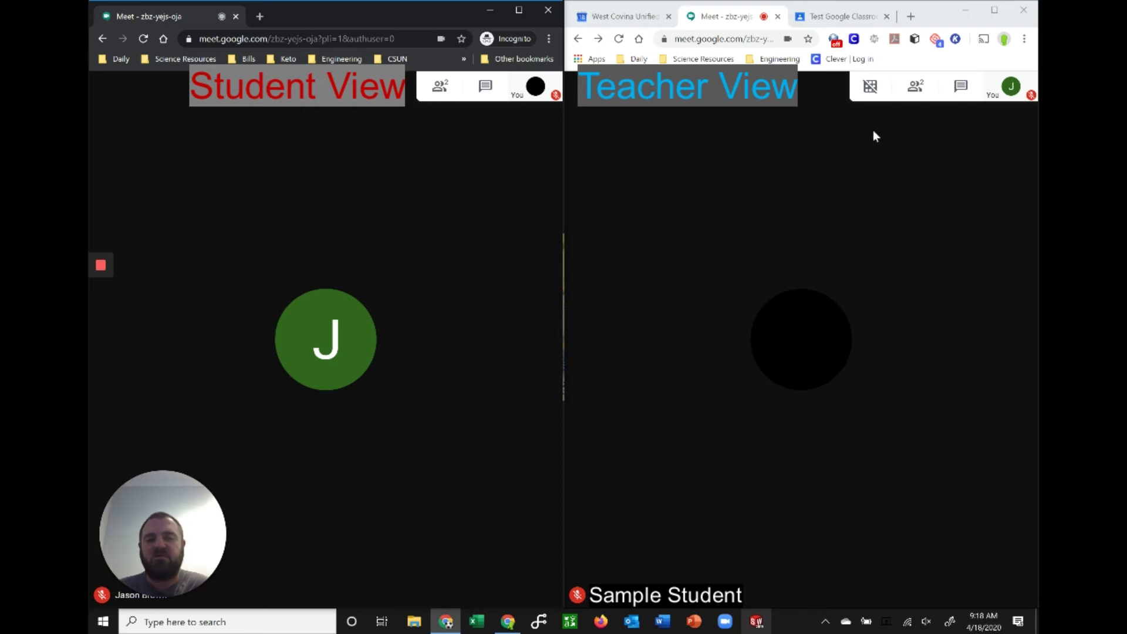
Step: As the teacher, remove the student from the call through the participant list, and return the student's window to the Meet home screen
mouse_move(852, 158)
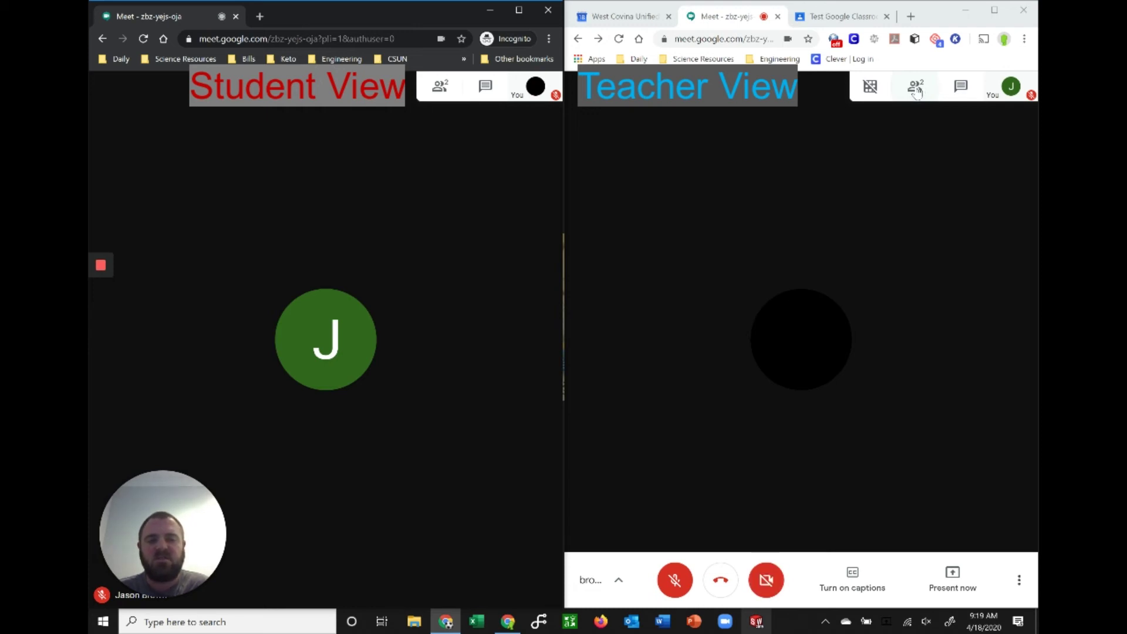
left_click(916, 89)
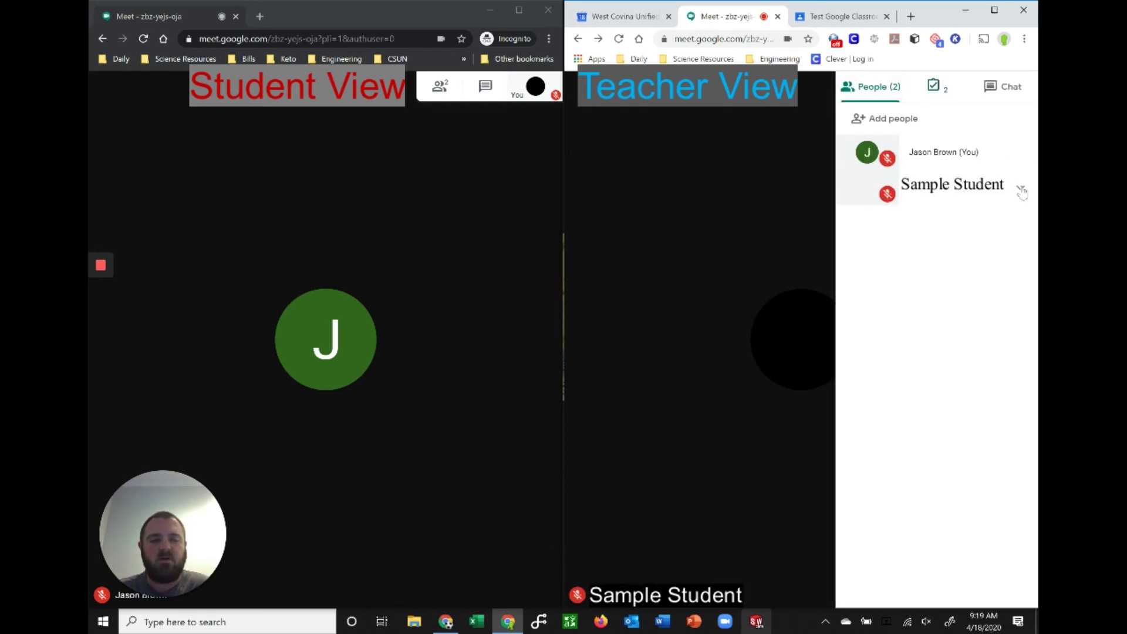
left_click(1021, 192)
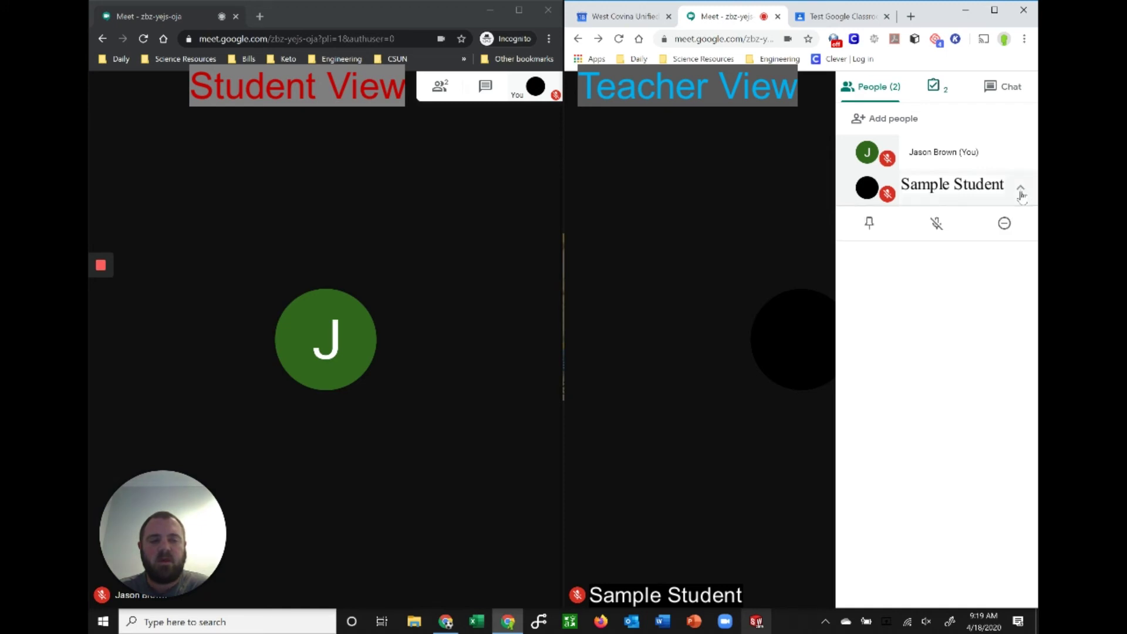
left_click(1005, 225)
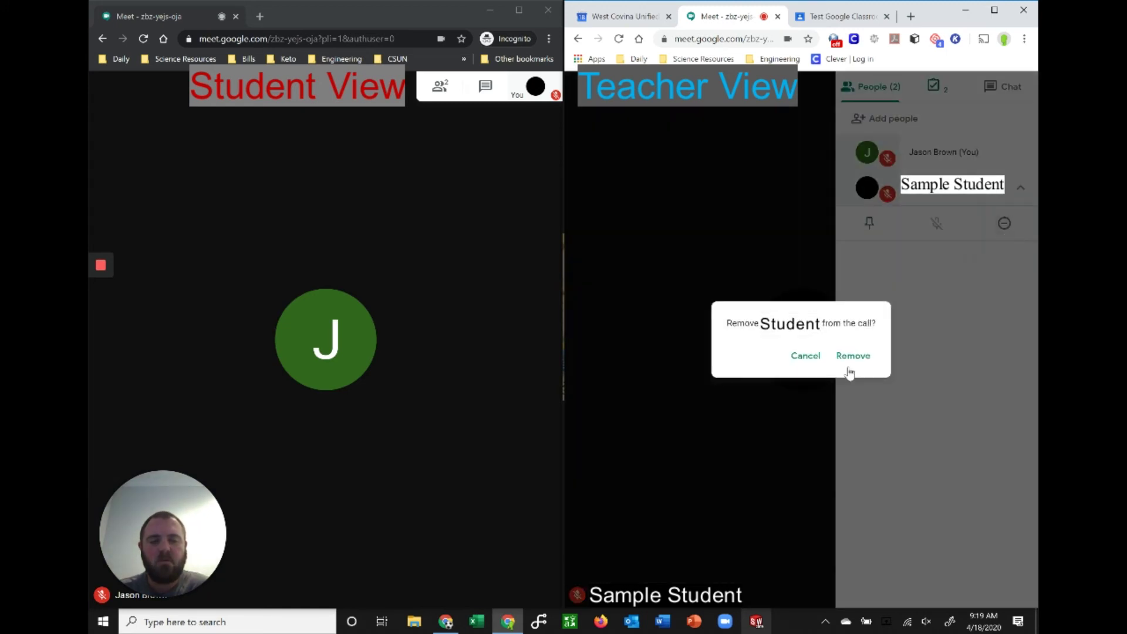
left_click(870, 360)
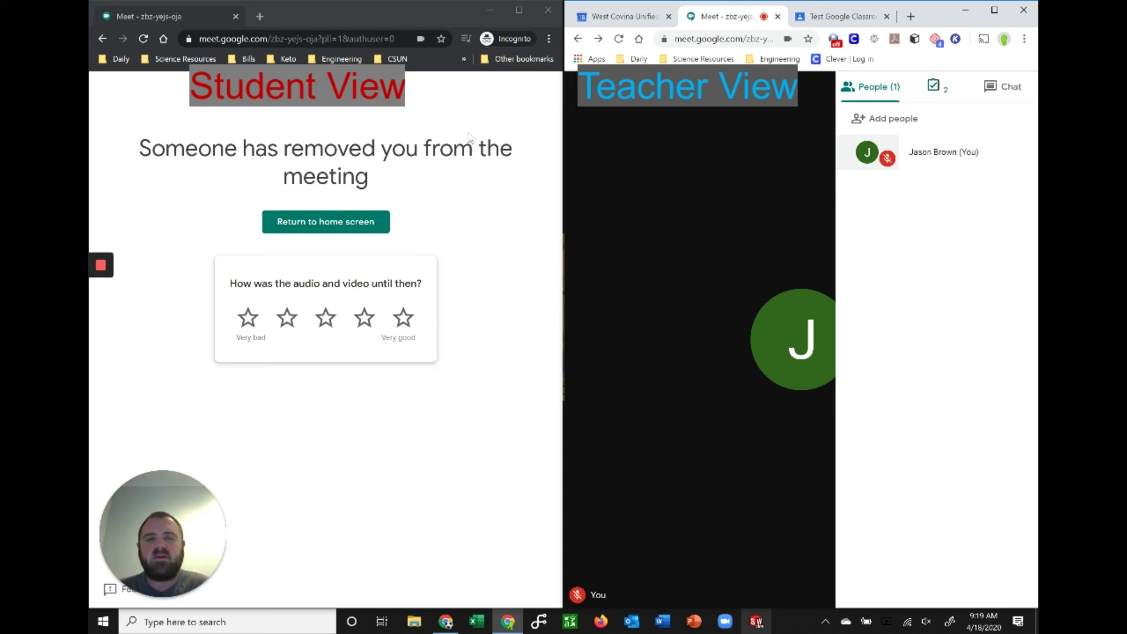
left_click(360, 225)
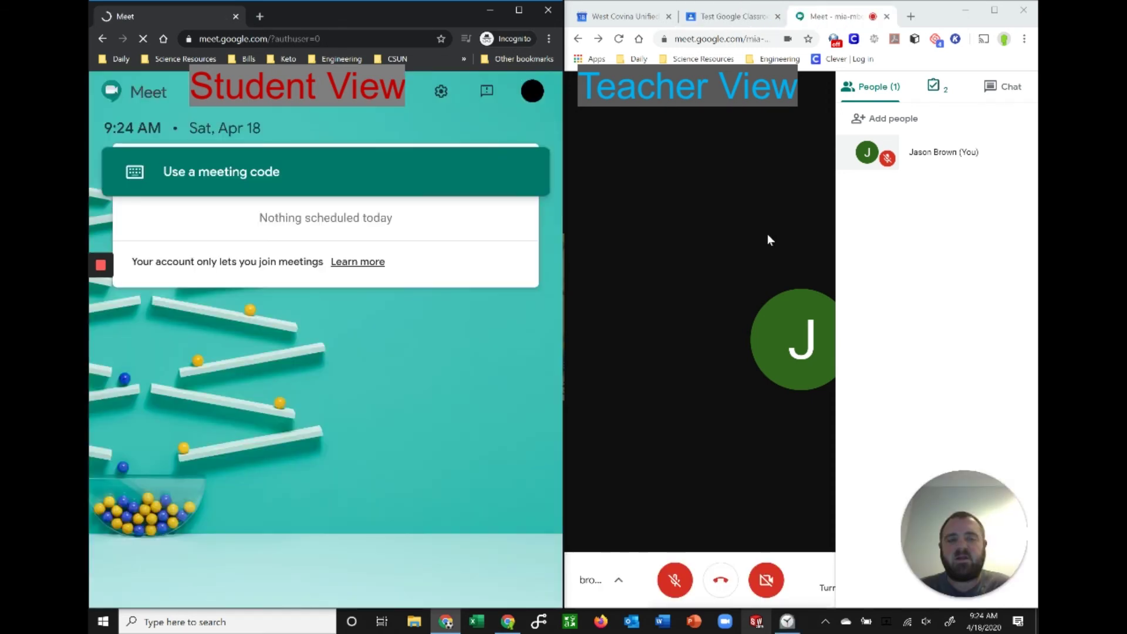
Step: Hide the teacher's participant list, leave the meeting as the teacher, and close its page to get back to Test Google Classroom
left_click(768, 235)
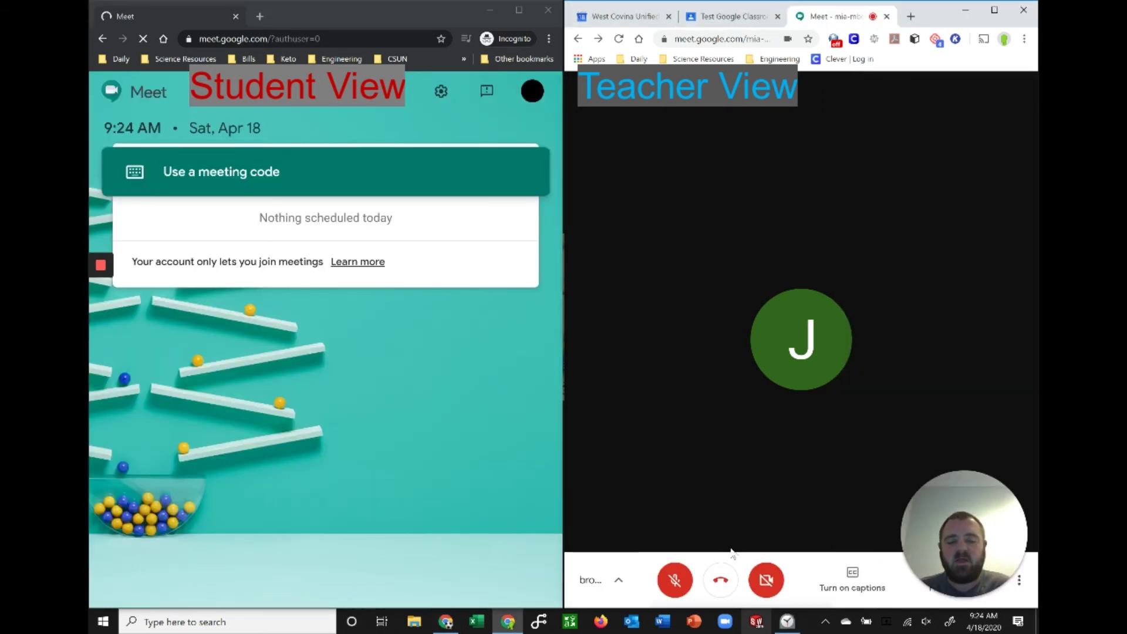
left_click(727, 581)
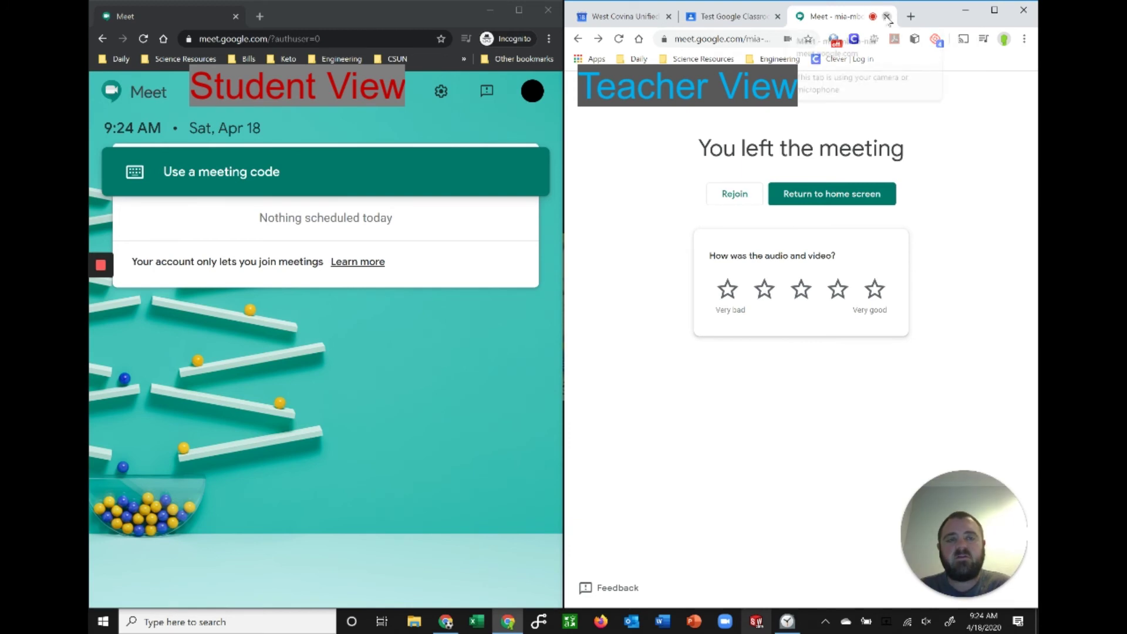
left_click(887, 16)
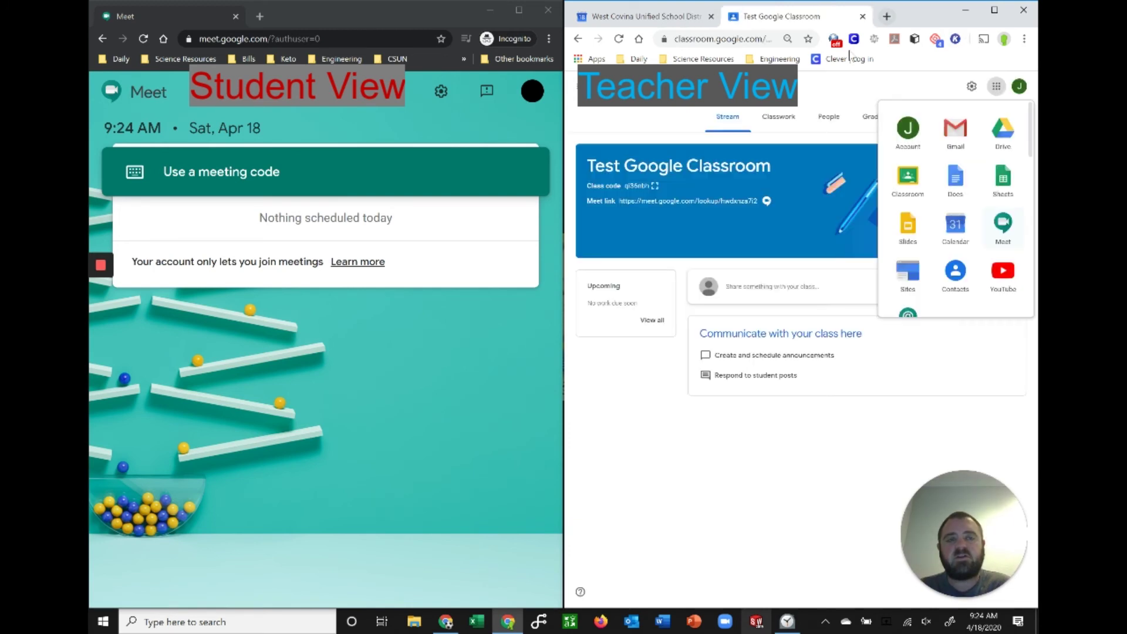
Step: Switch to Alarms & Clock and run the stopwatch for about 40 seconds after the teacher has left the meeting
left_click(787, 622)
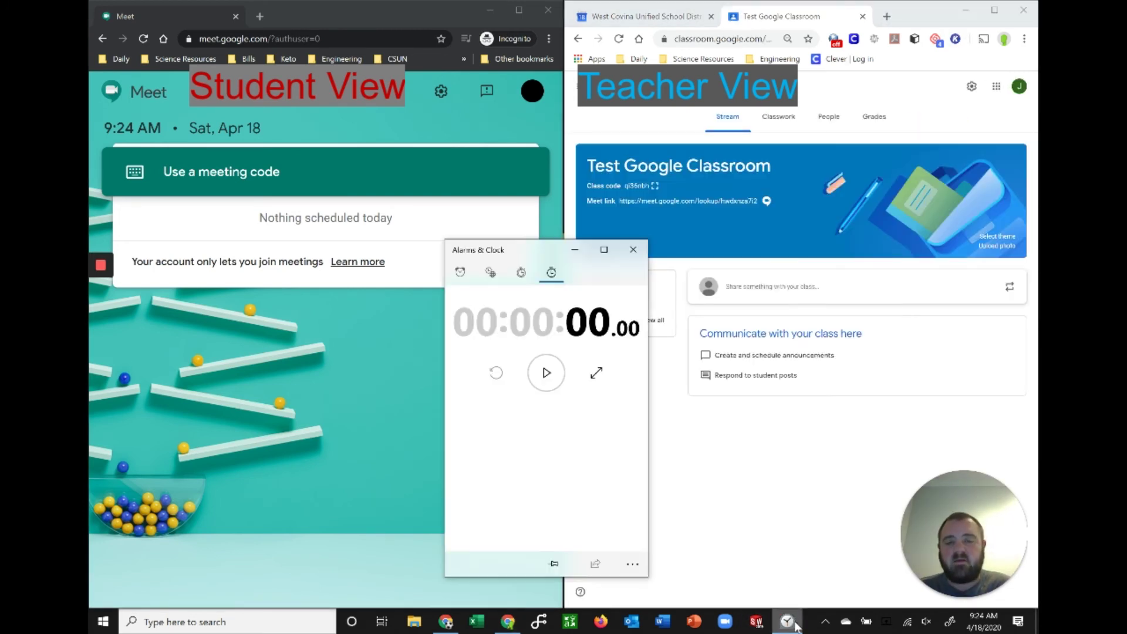
left_click(549, 374)
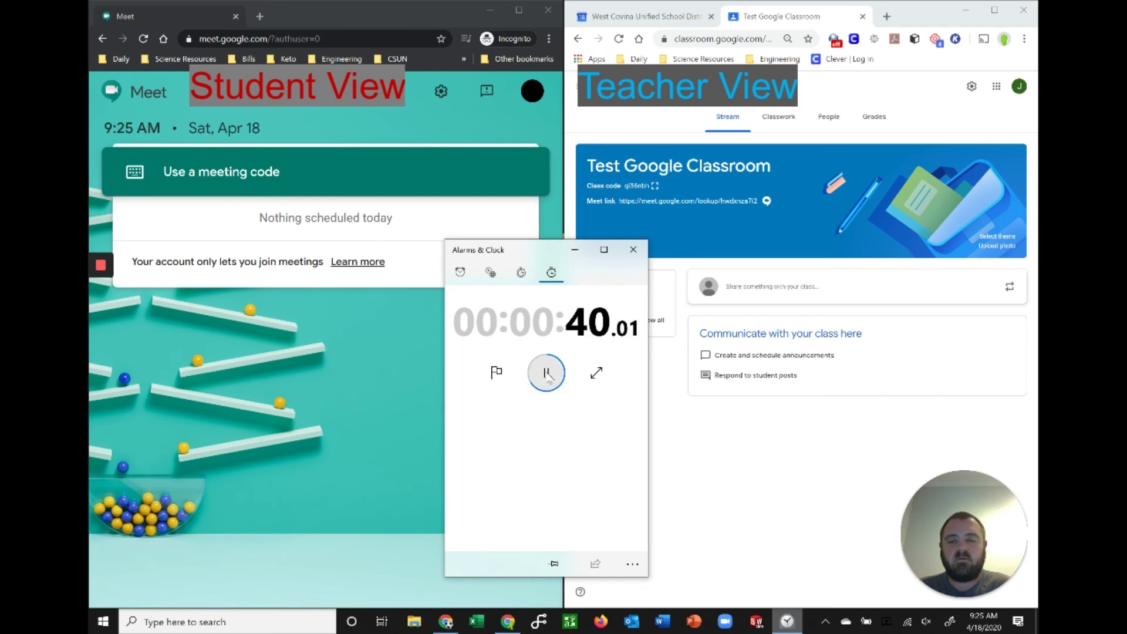
left_click(547, 374)
Step: Try to rejoin the meeting as the student by submitting the teacher's meeting nickname as the meeting code
left_click(302, 390)
left_click(263, 176)
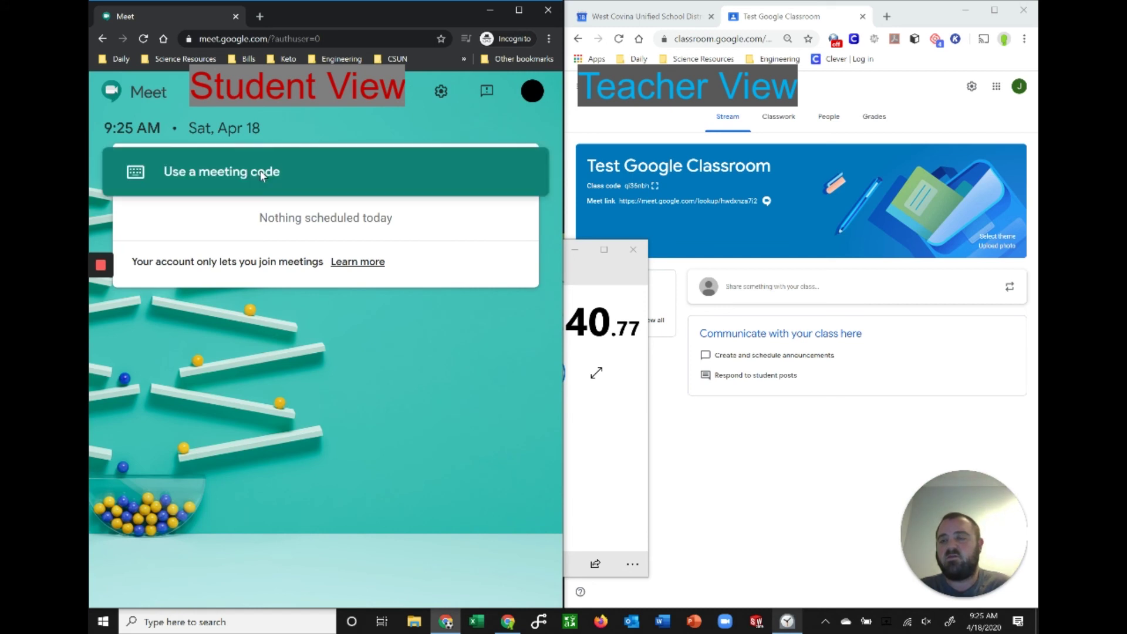
type("Brown")
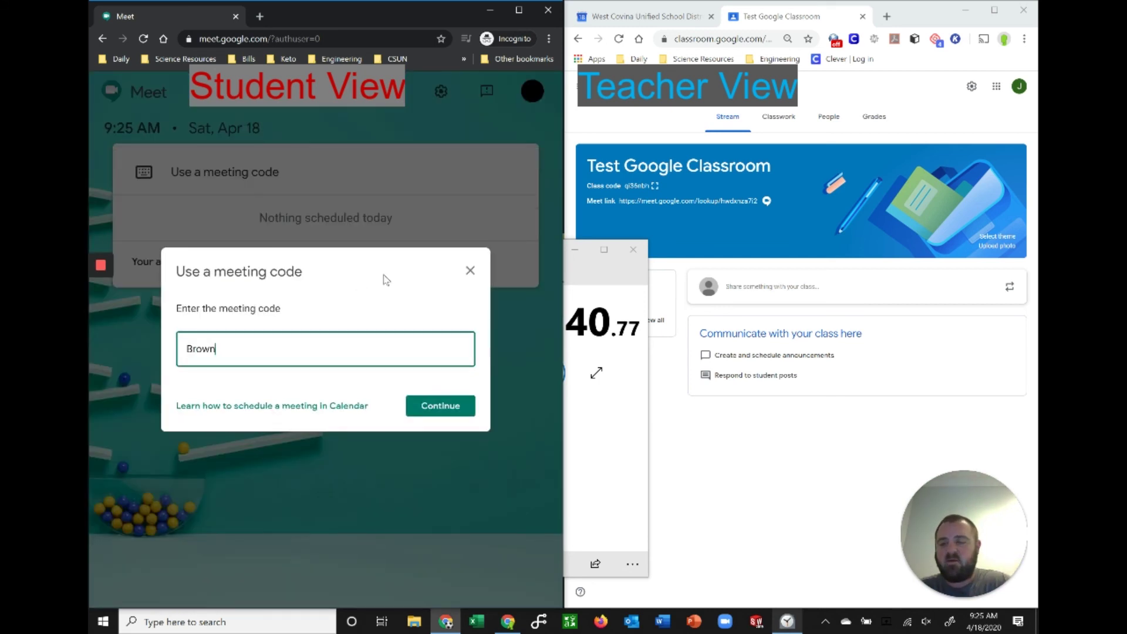
type("Test")
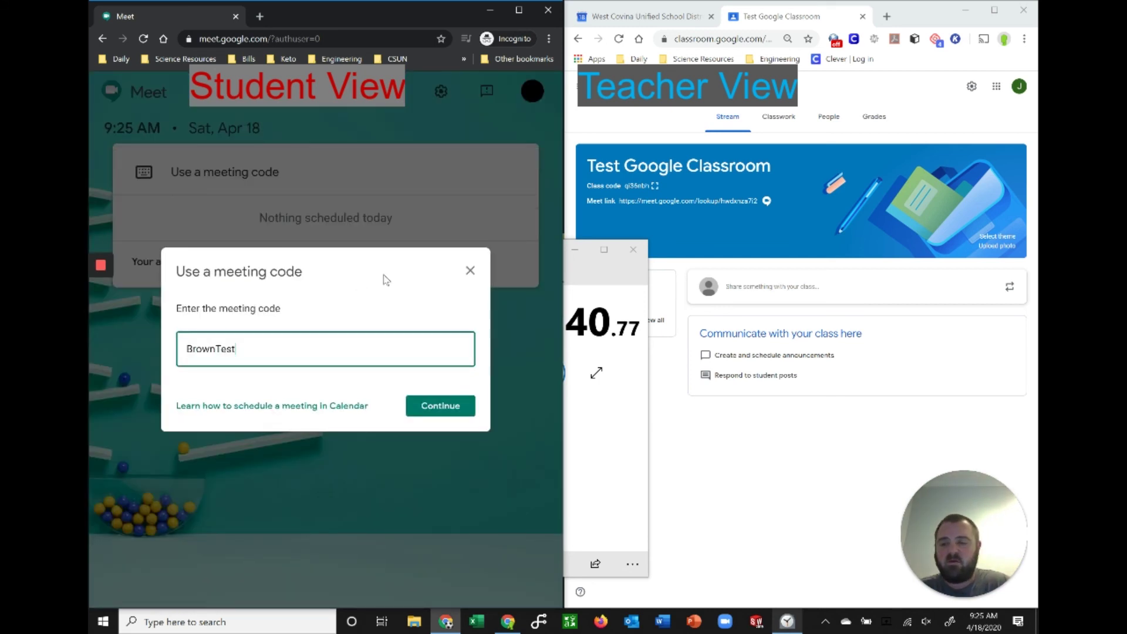
key("Return")
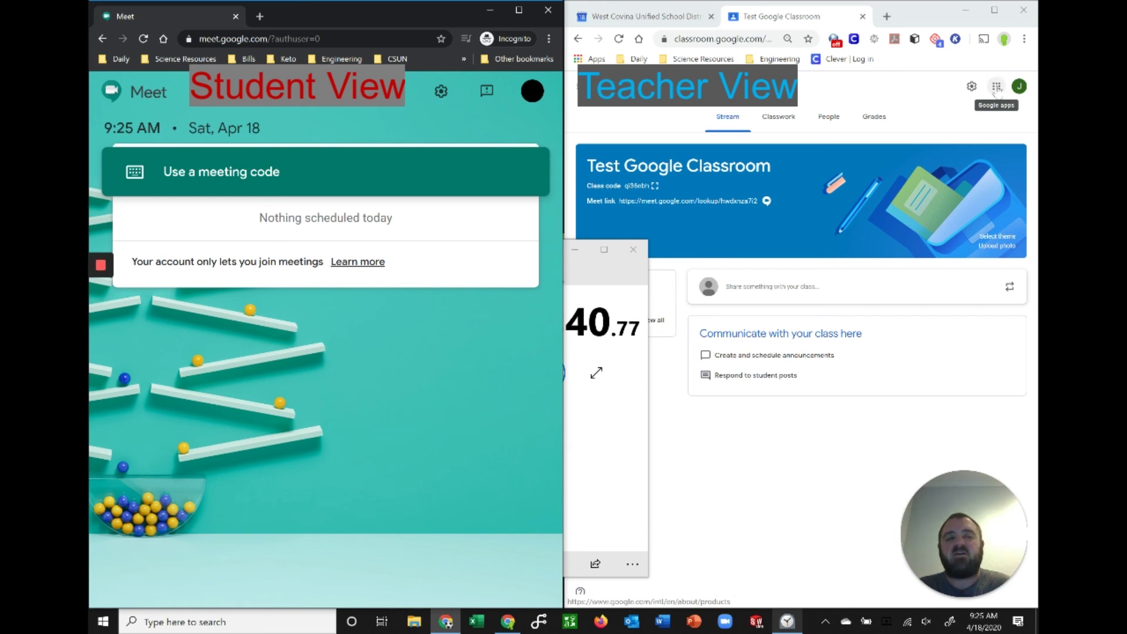
Step: Open Google Meet from the teacher's Test Google Classroom page
left_click(997, 87)
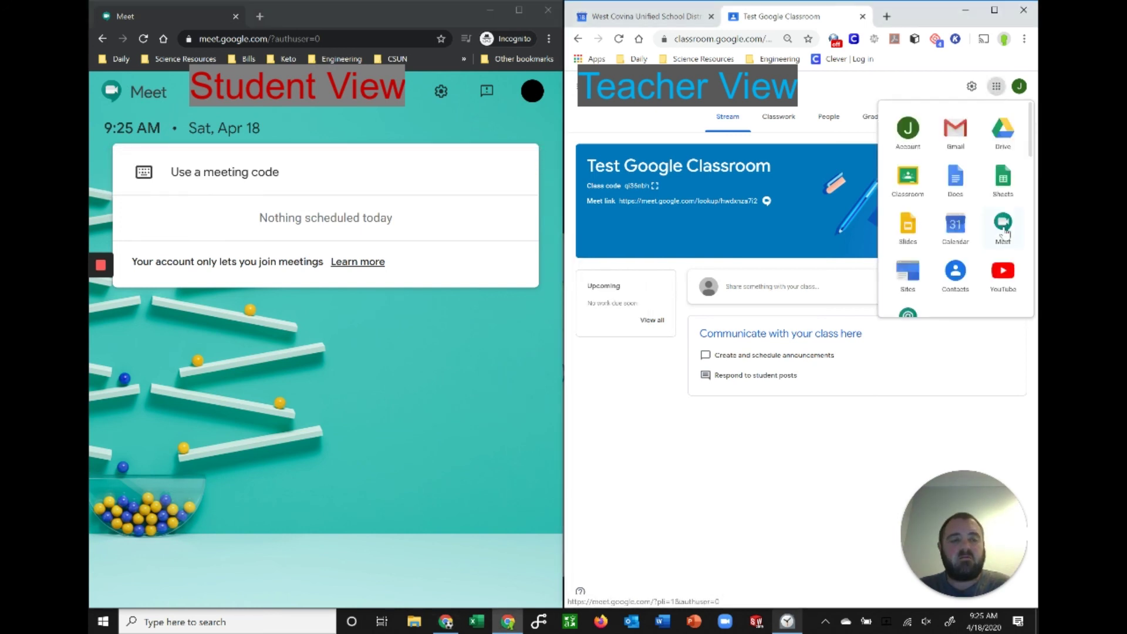
left_click(1004, 226)
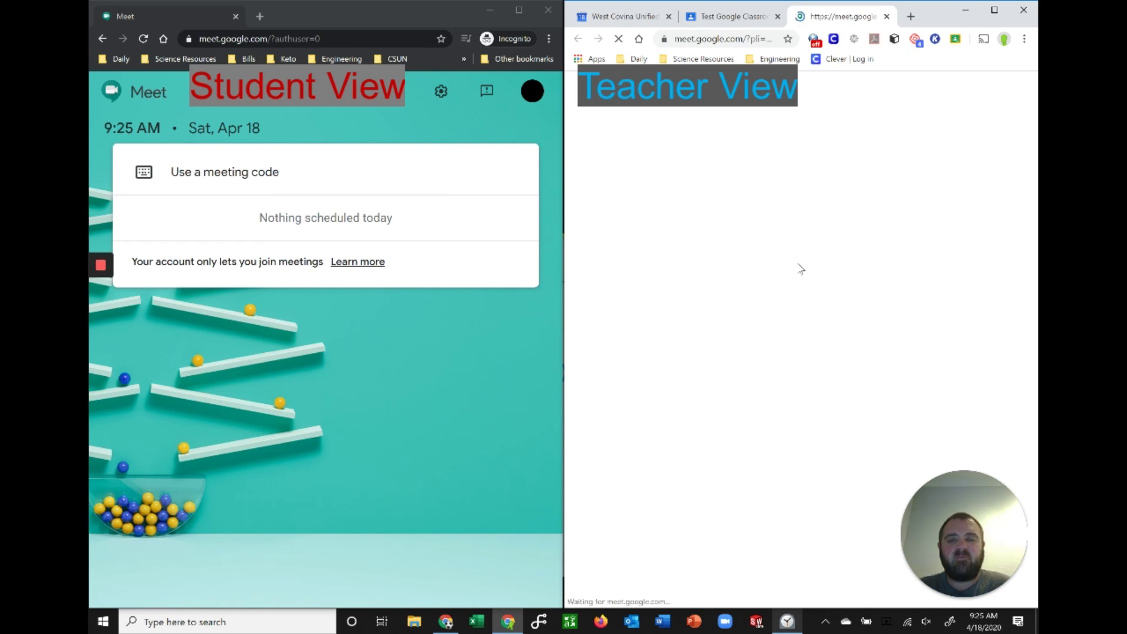